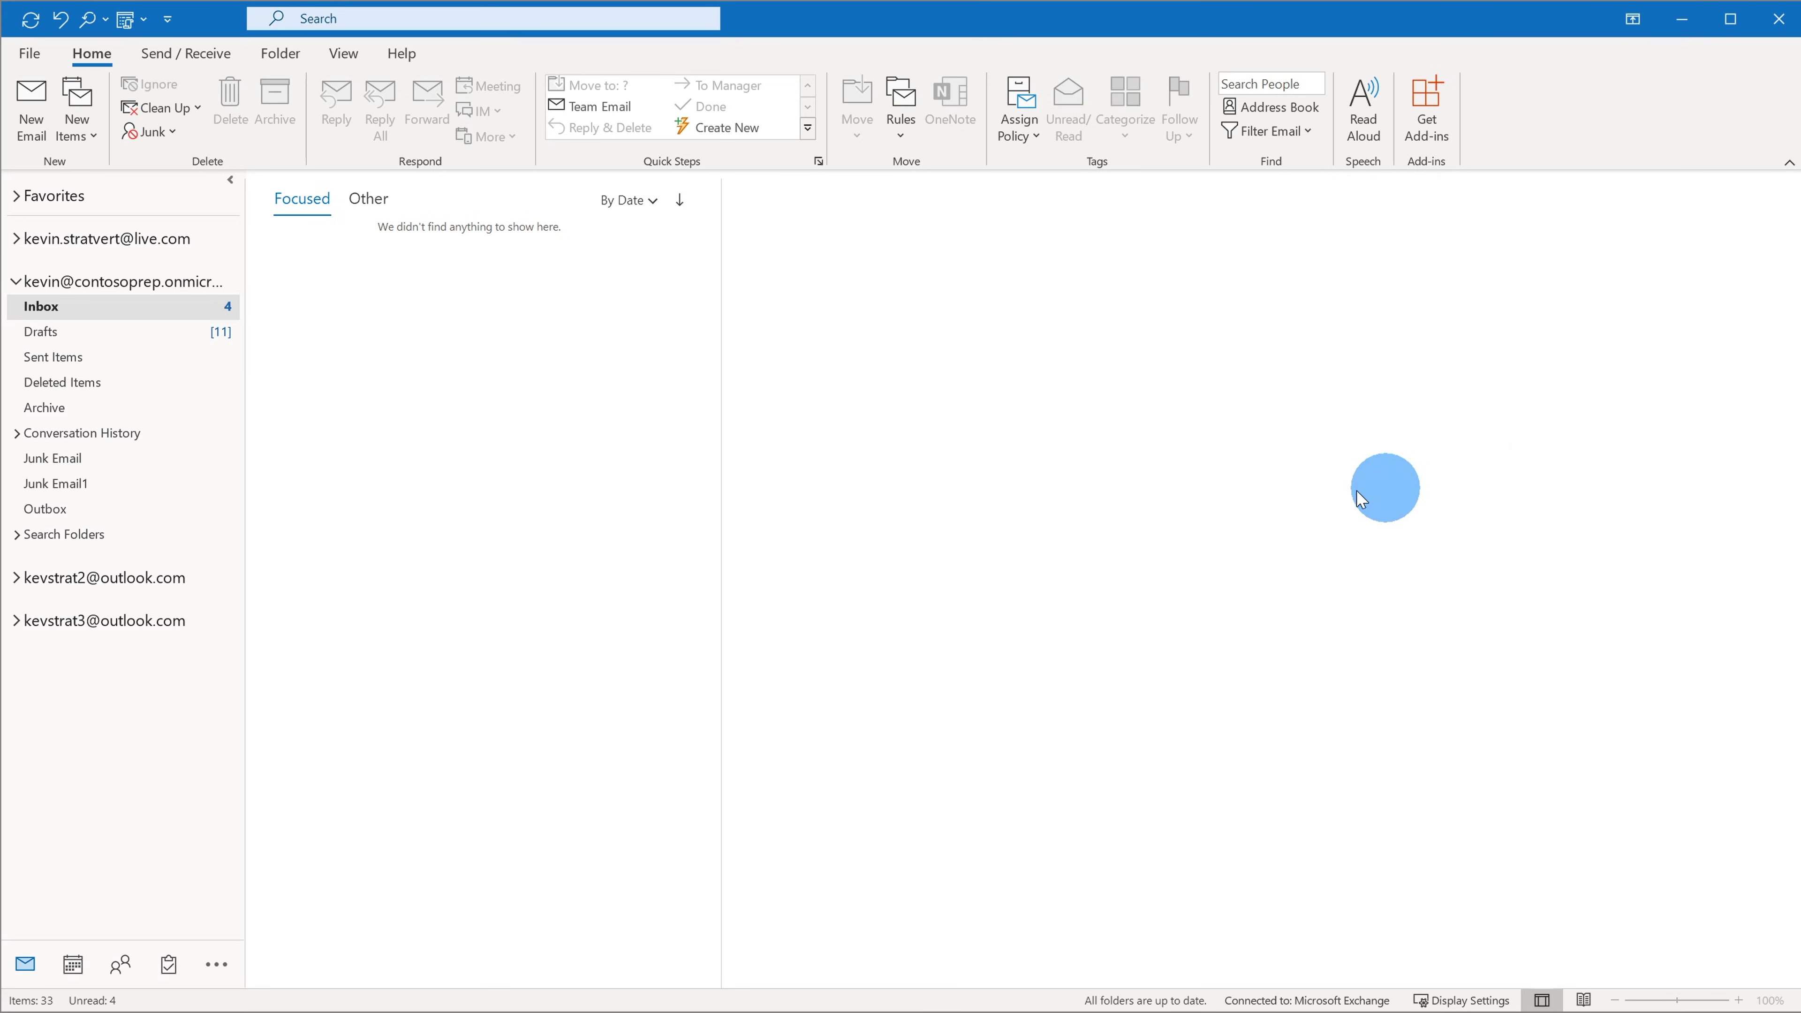
# Step: Start a new email and add two coworkers from the recent people suggestions as its recipients
pyautogui.click(38, 96)
pyautogui.moveTo(1025, 34); pyautogui.dragTo(1024, 39)
pyautogui.click(431, 256)
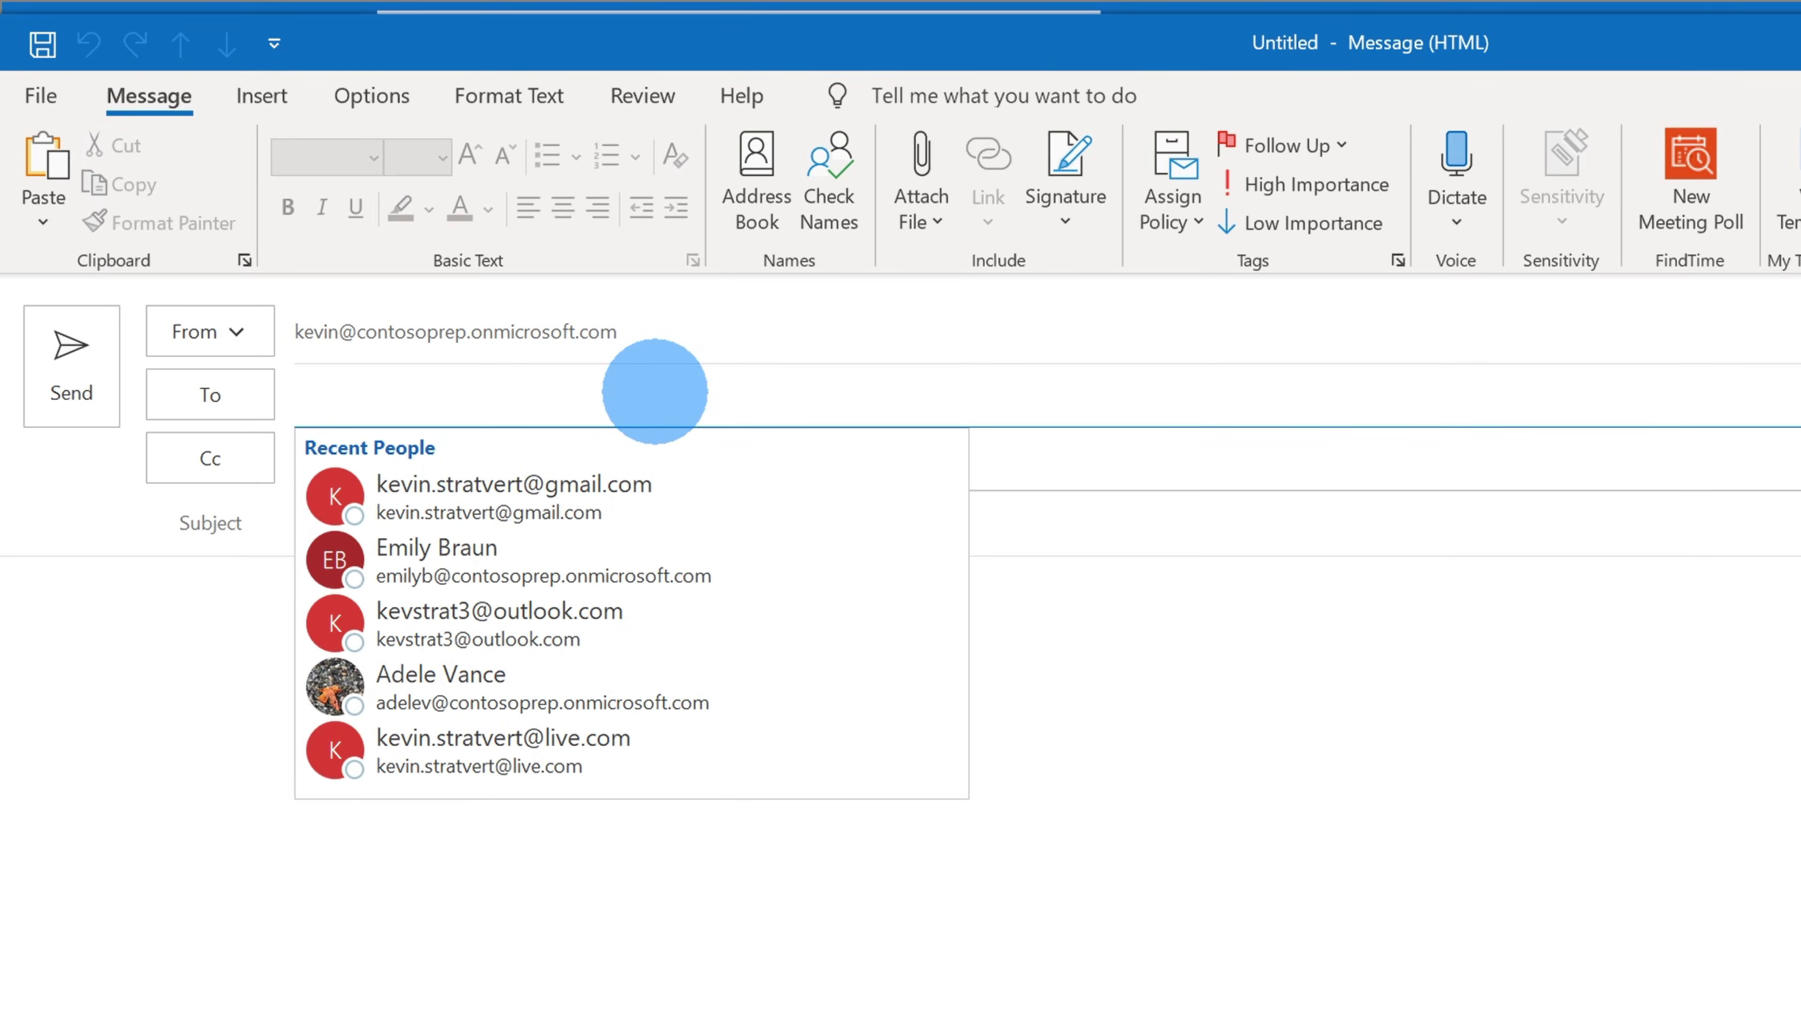
pyautogui.click(667, 550)
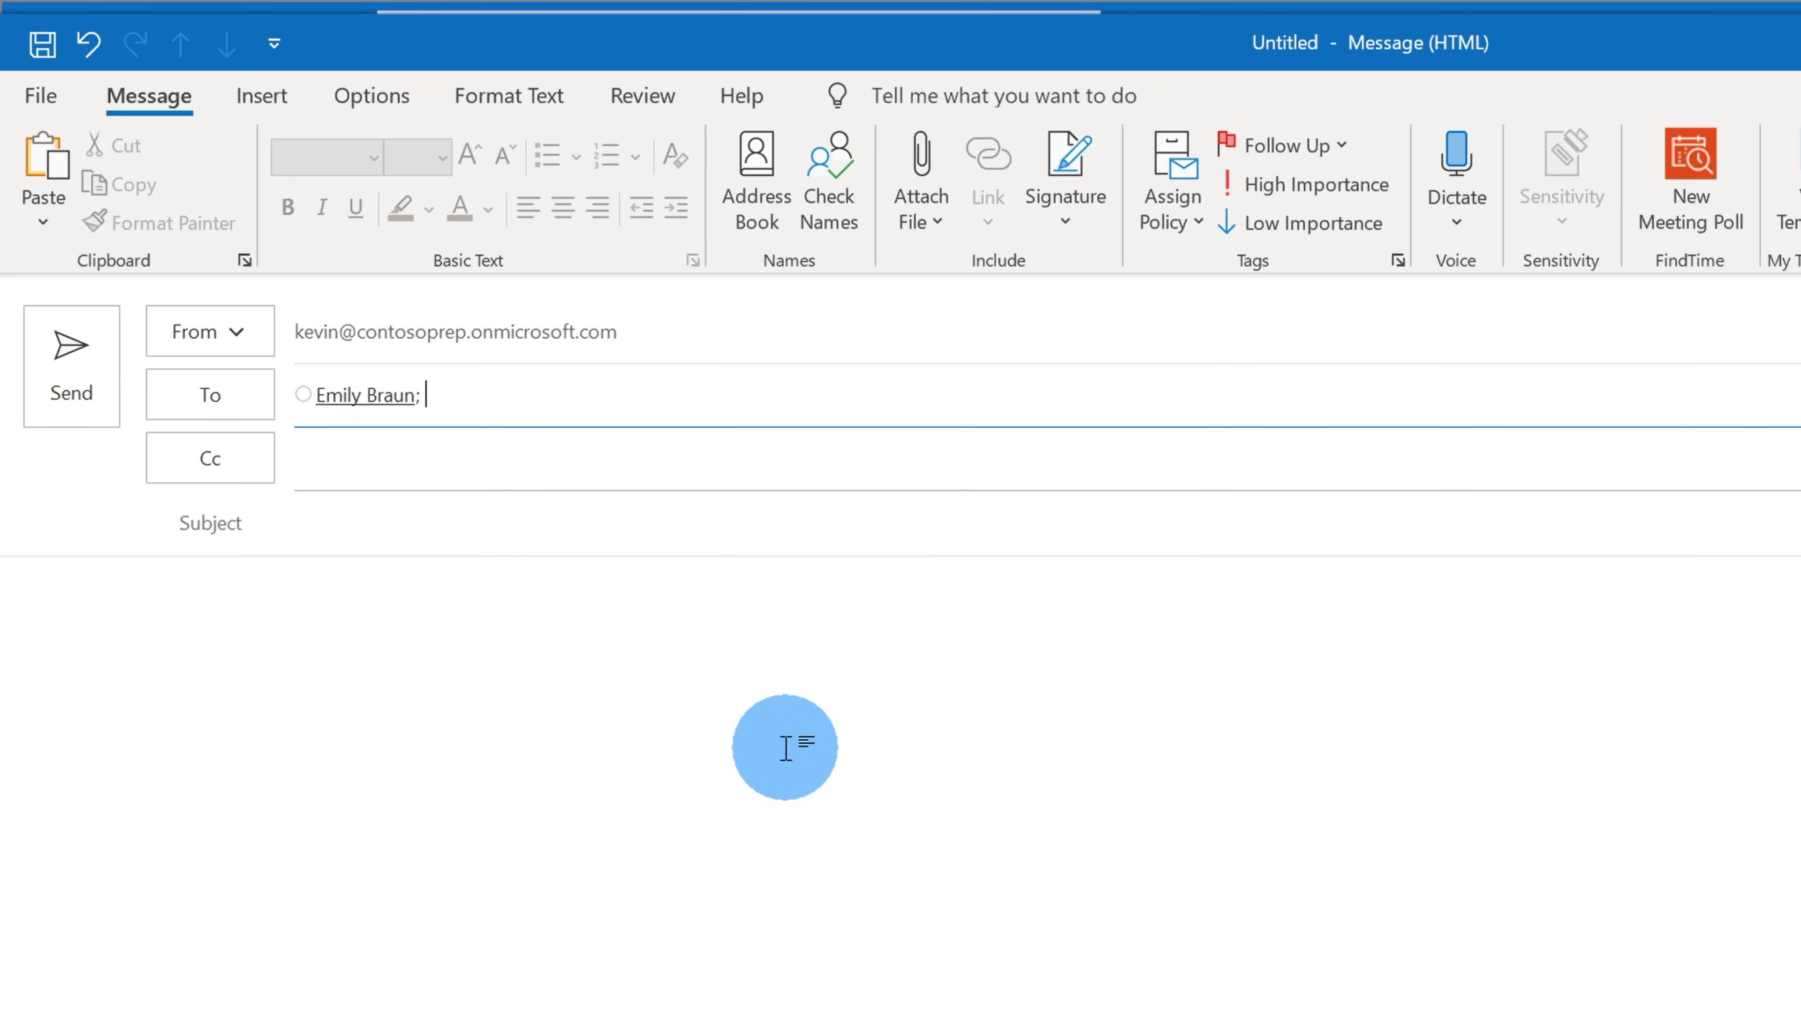
pyautogui.write('ade')
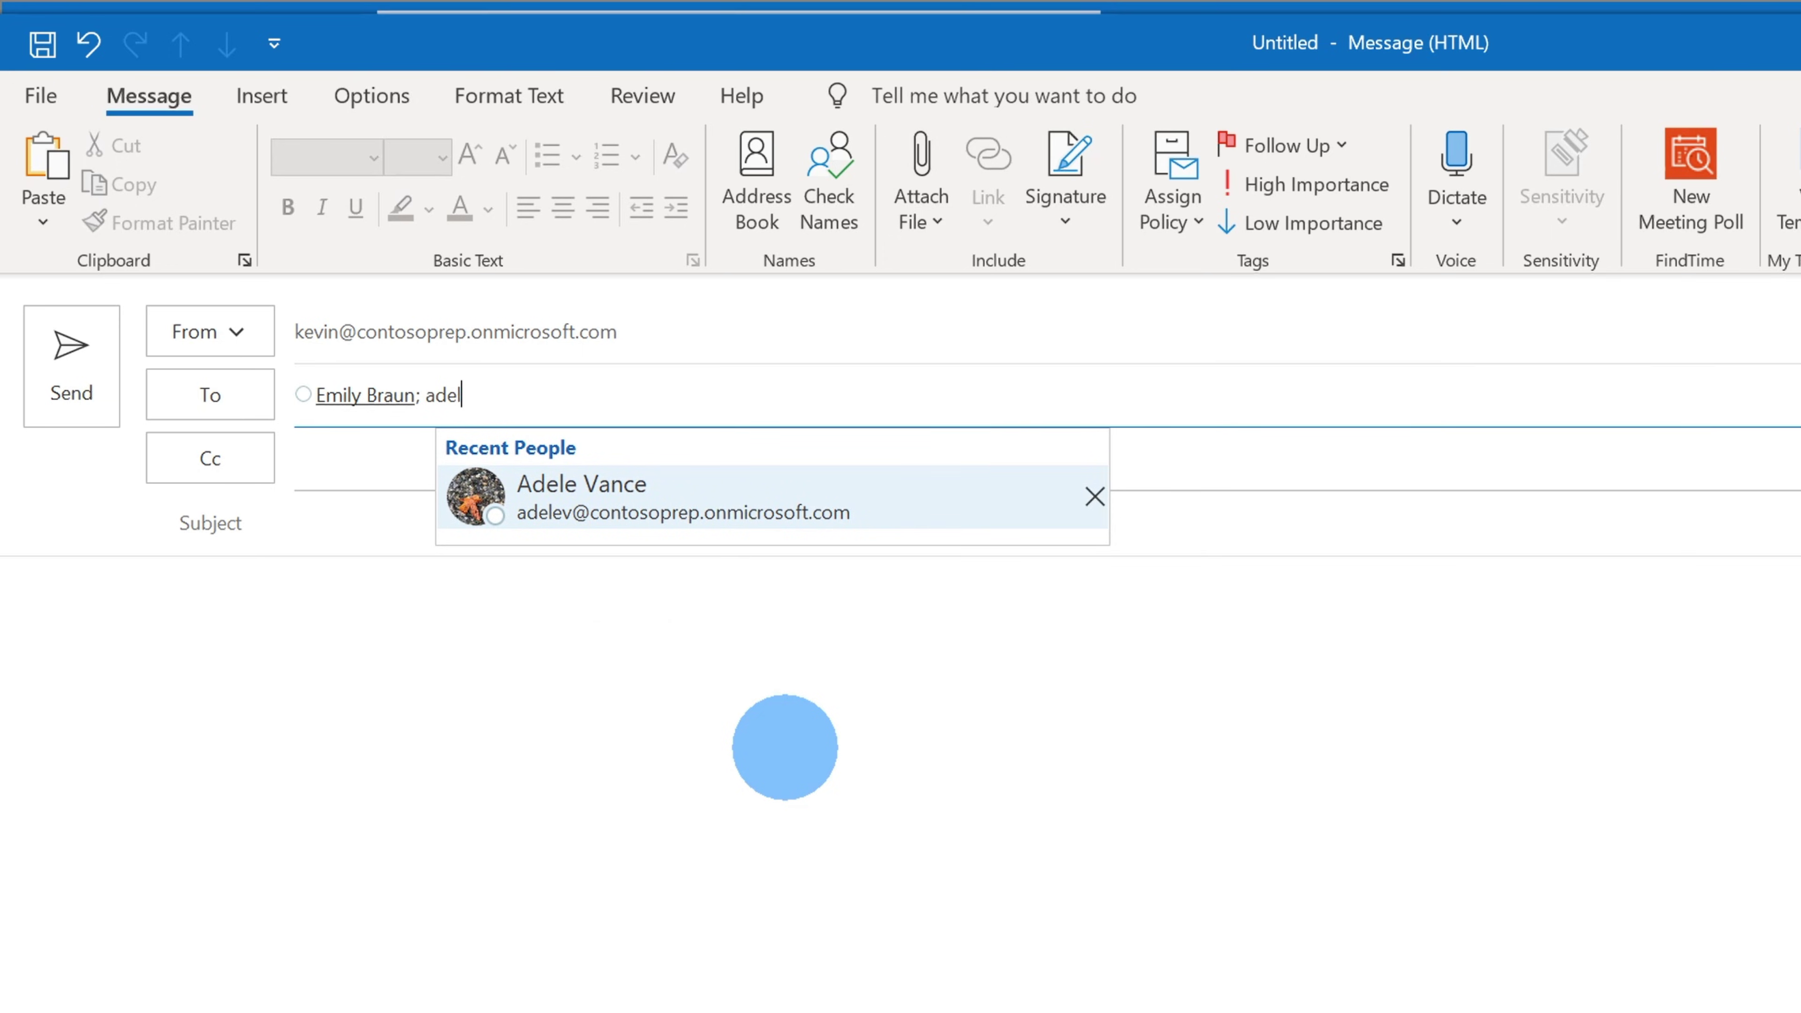
pyautogui.write('l')
pyautogui.click(721, 529)
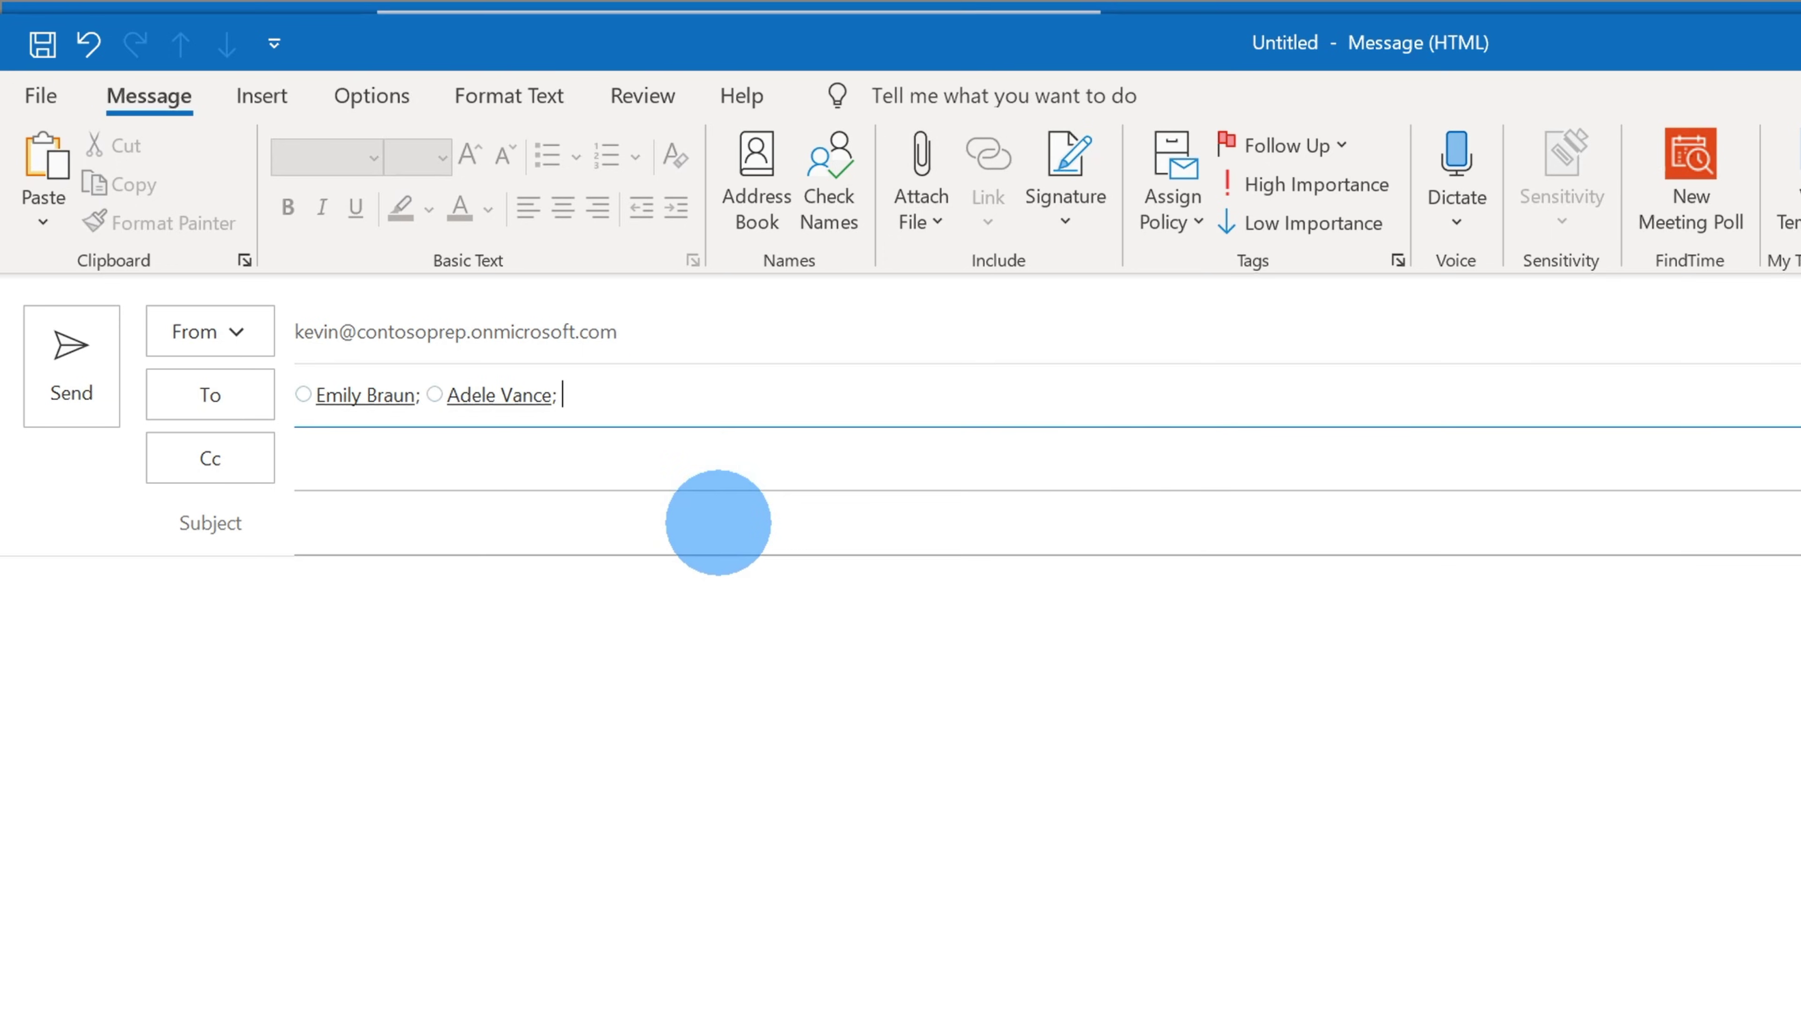
# Step: Enter the subject "Vote! Lunch?" and write the body text "Vote for where we should eat lunch today."
pyautogui.click(718, 522)
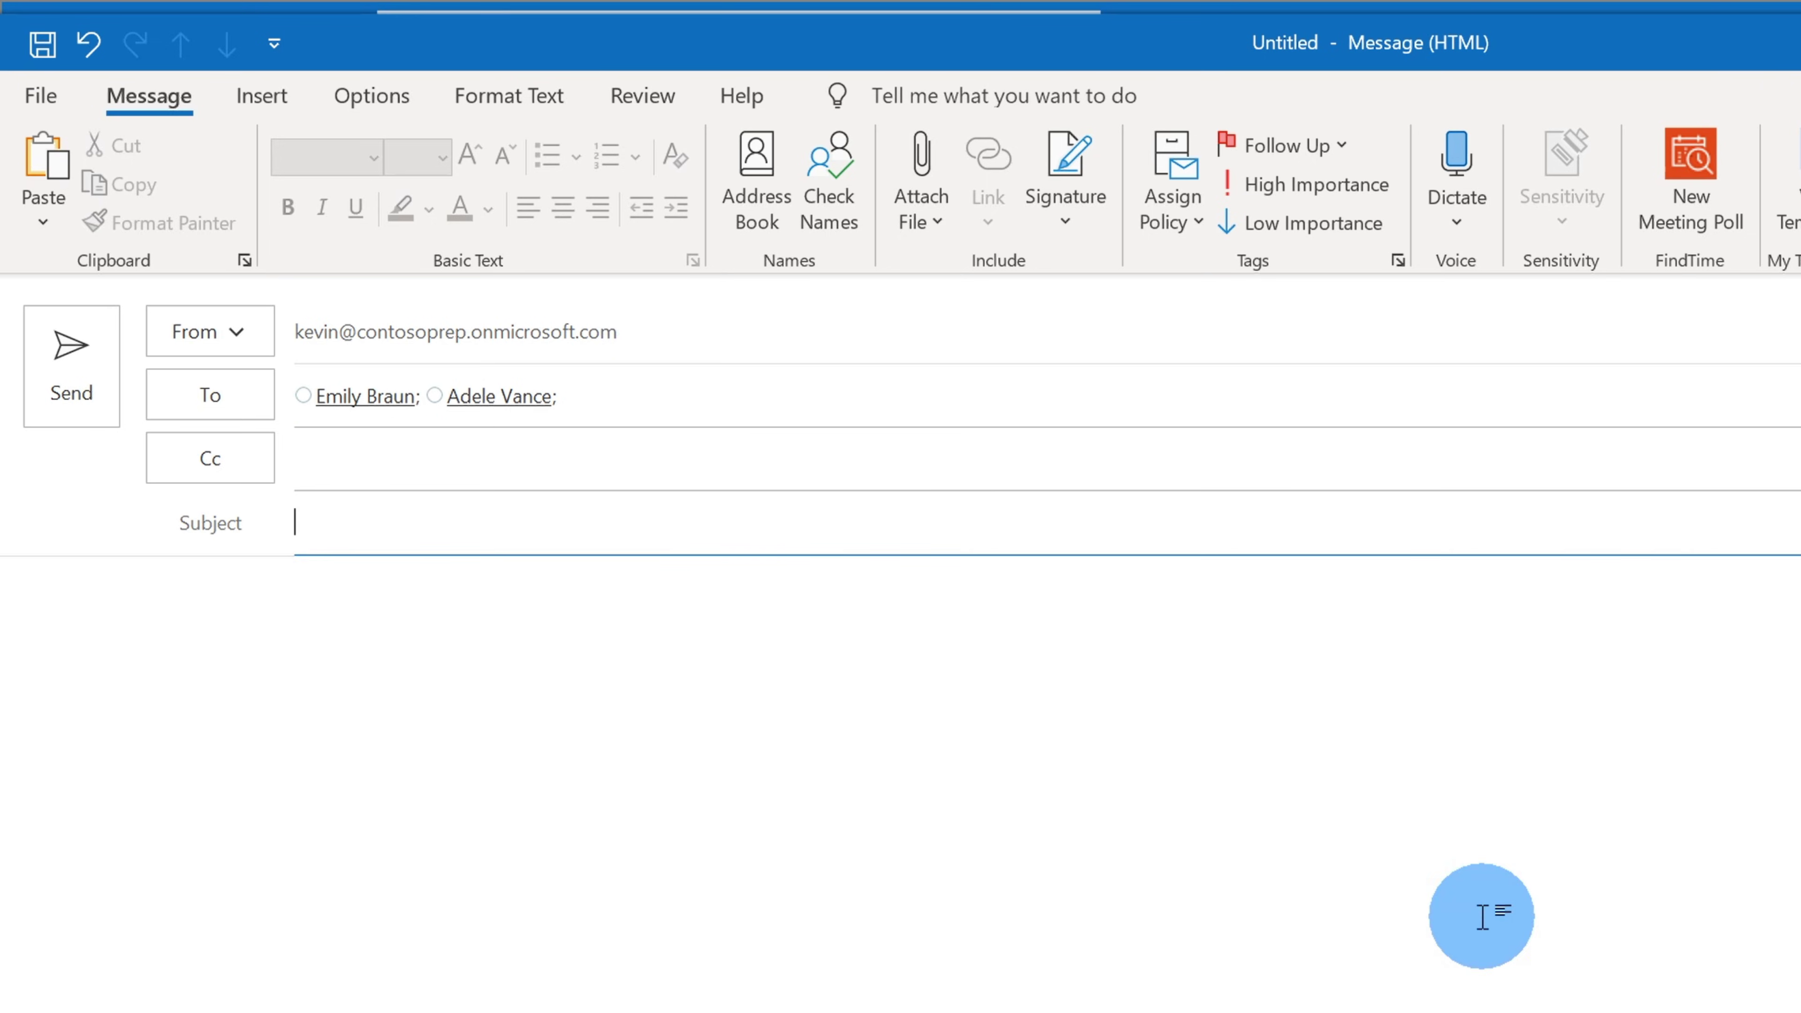
pyautogui.write('Vote! Lunch?')
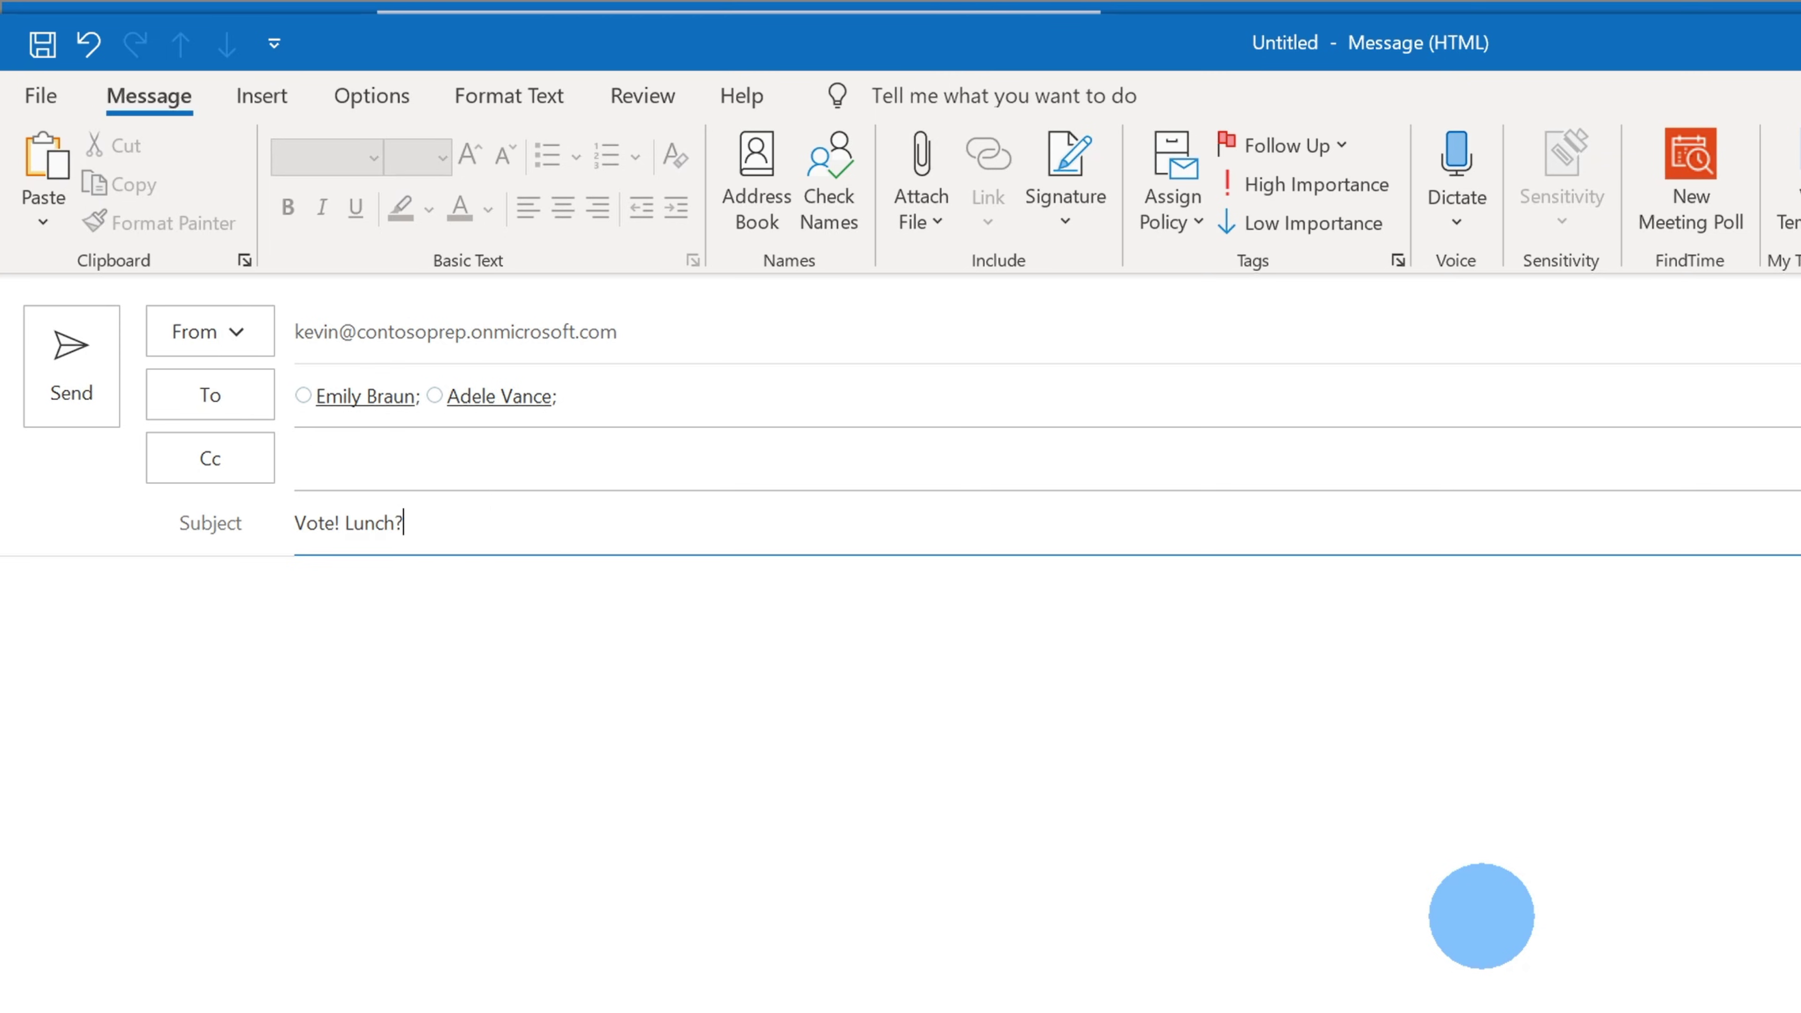
pyautogui.press('Home')
pyautogui.hotkey('ctrl', 'shift', 'Right')
pyautogui.hotkey('shift', 'Right')
pyautogui.hotkey('shift', 'Right')
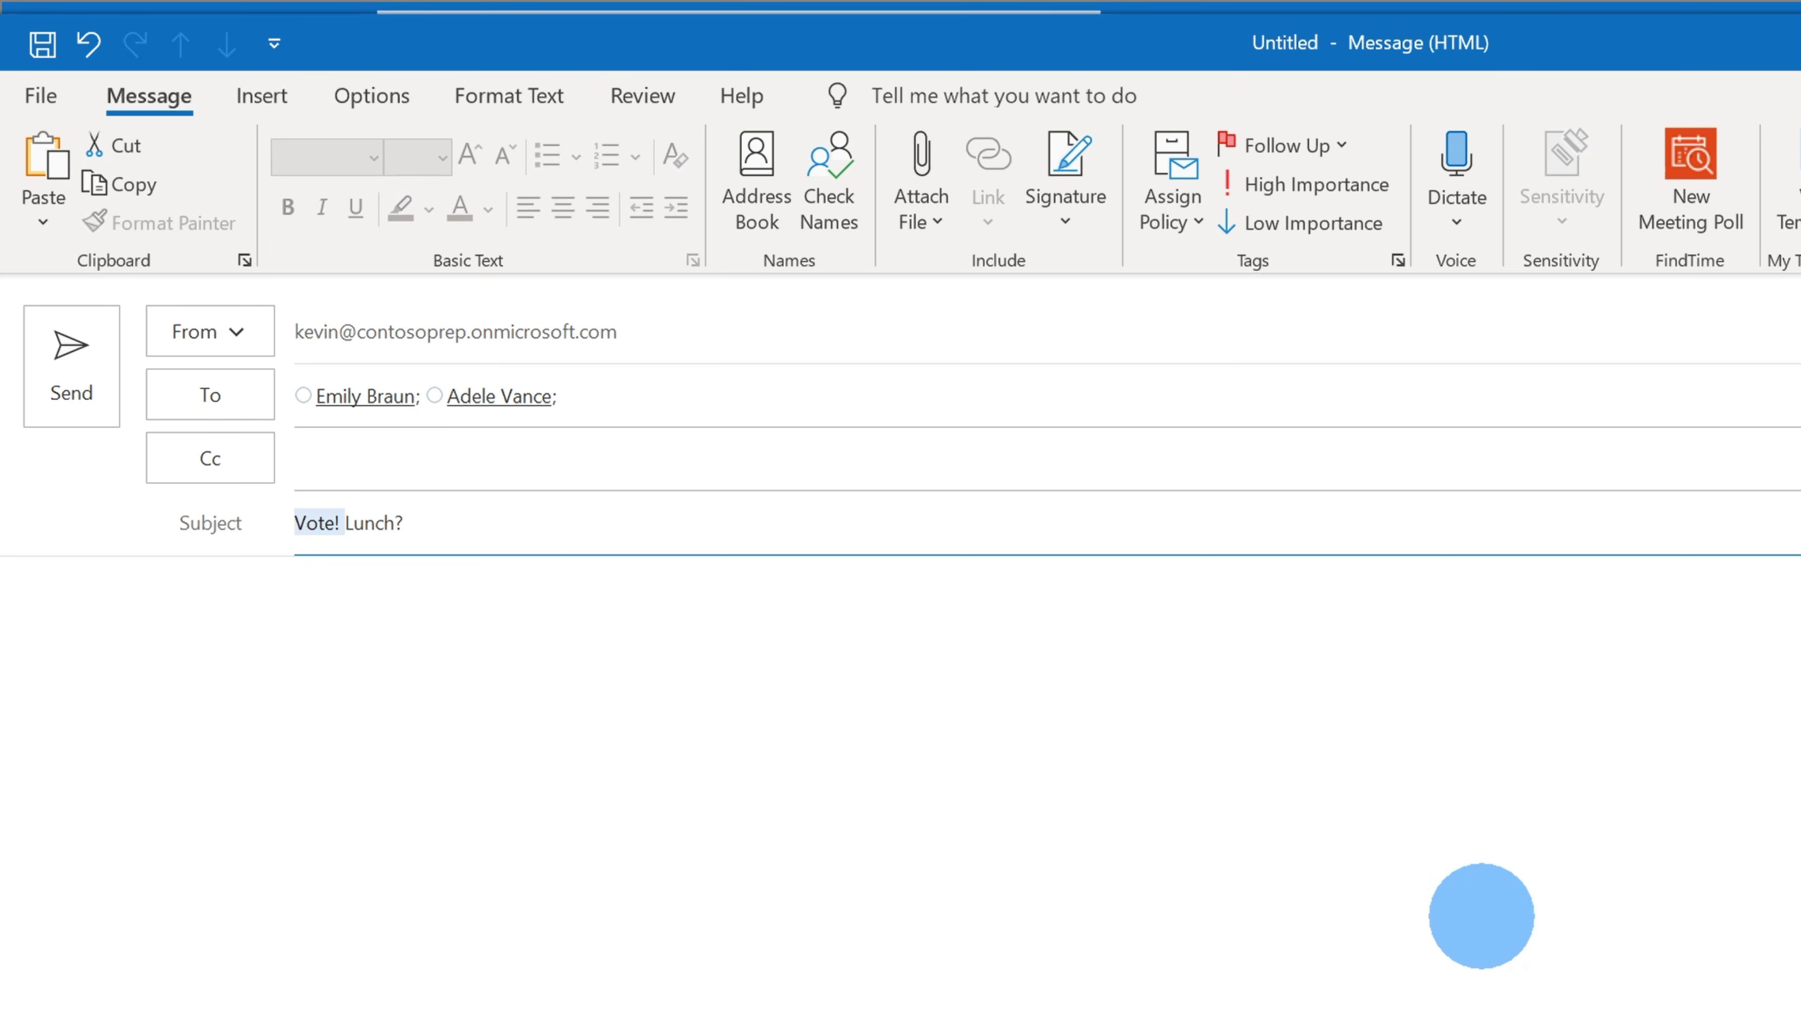
pyautogui.click(1481, 915)
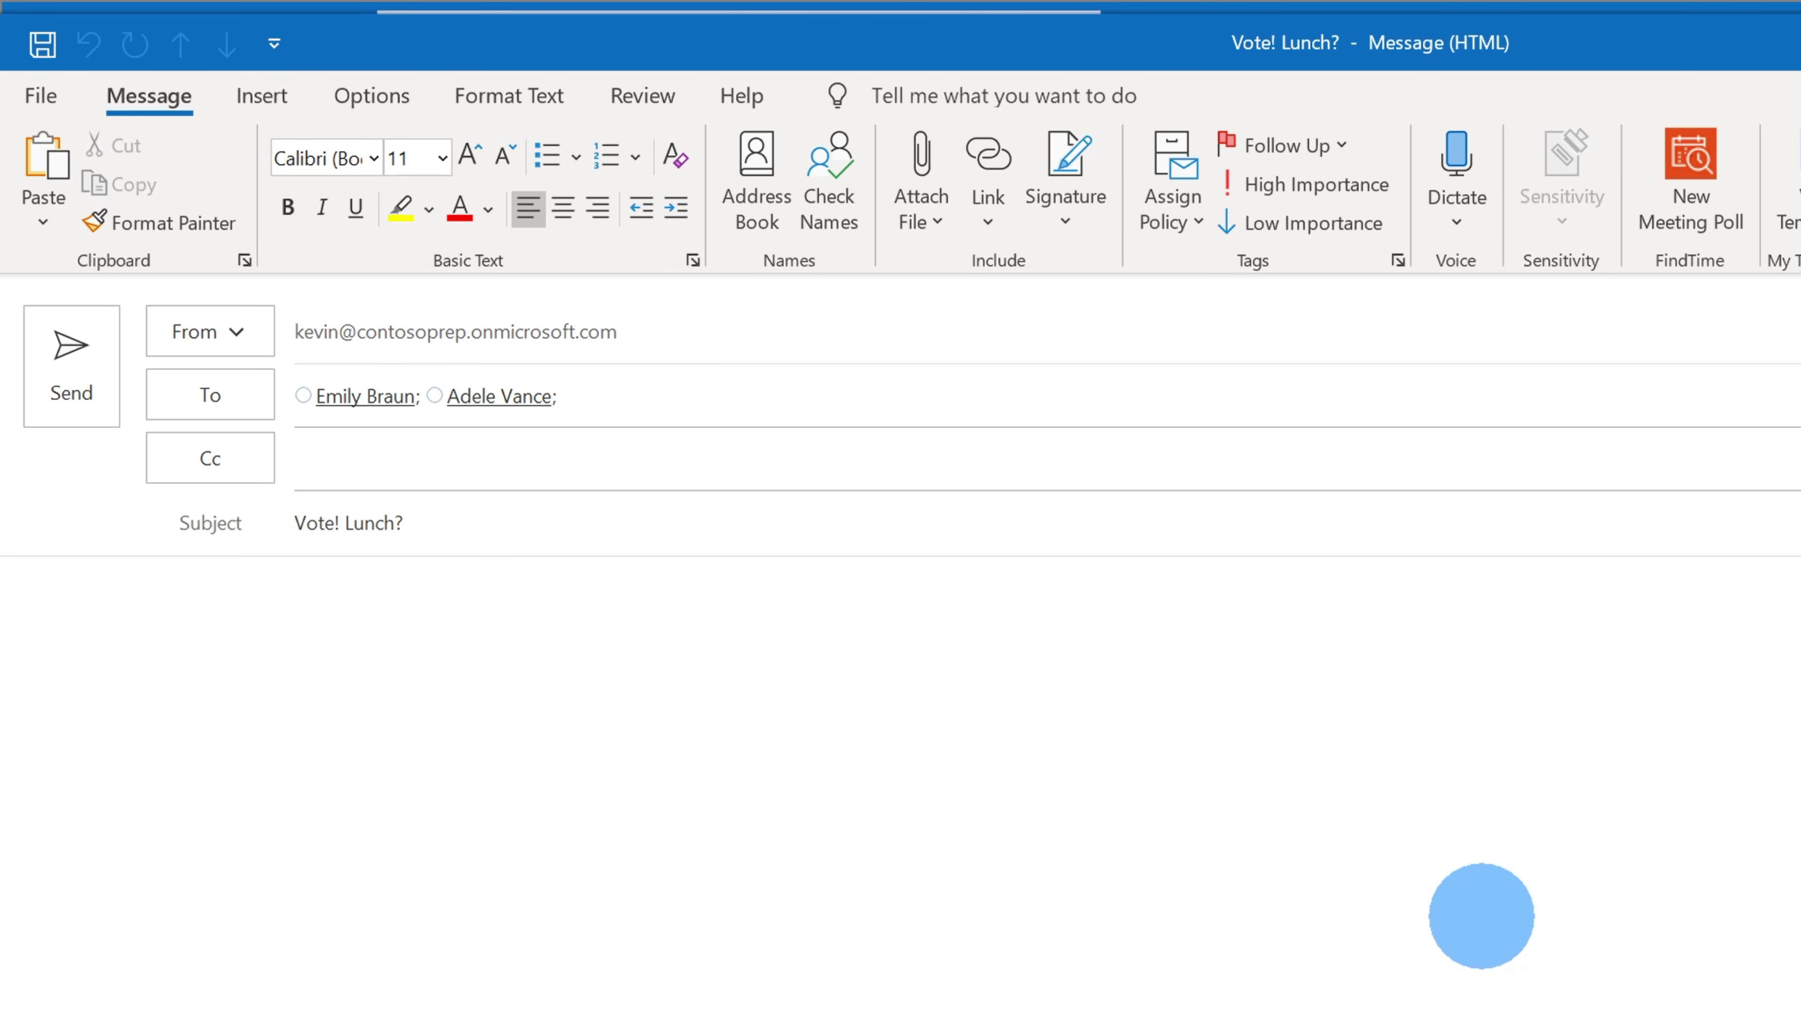
pyautogui.write('Vote for where we should eat lunch today.')
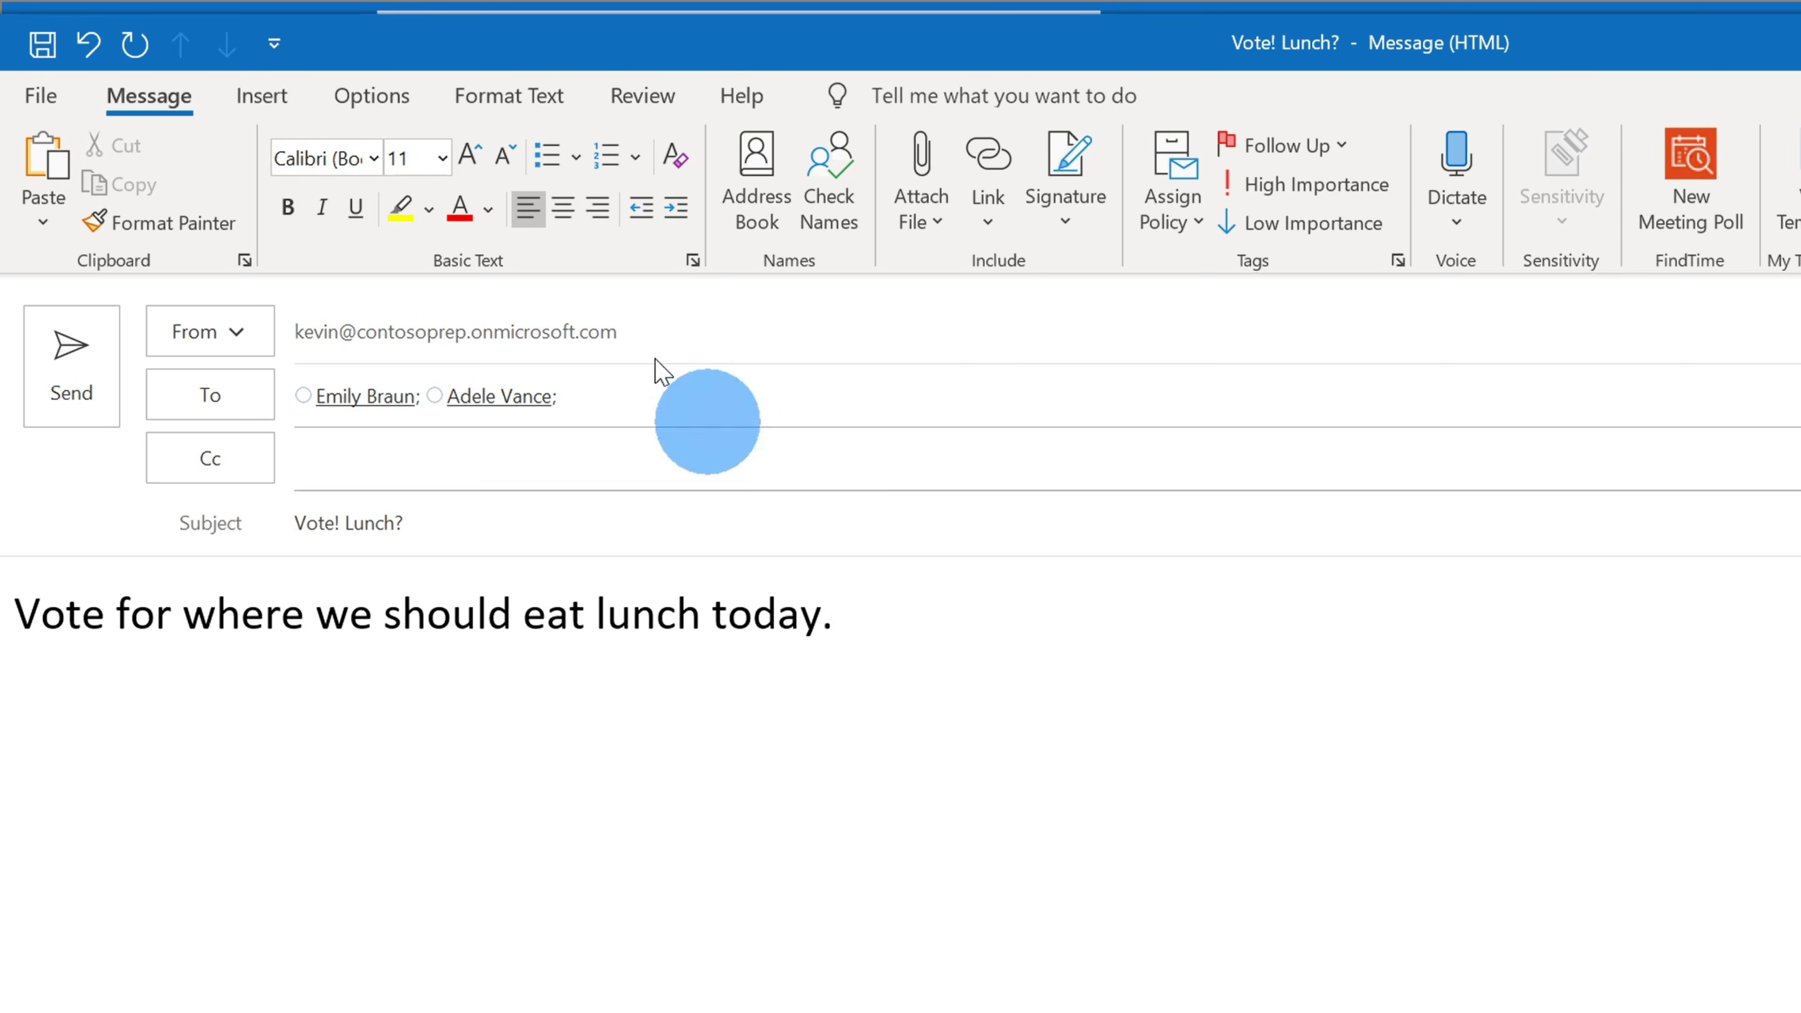
# Step: Add custom voting buttons to the message with the options "Thai;American;Italian"
pyautogui.click(392, 119)
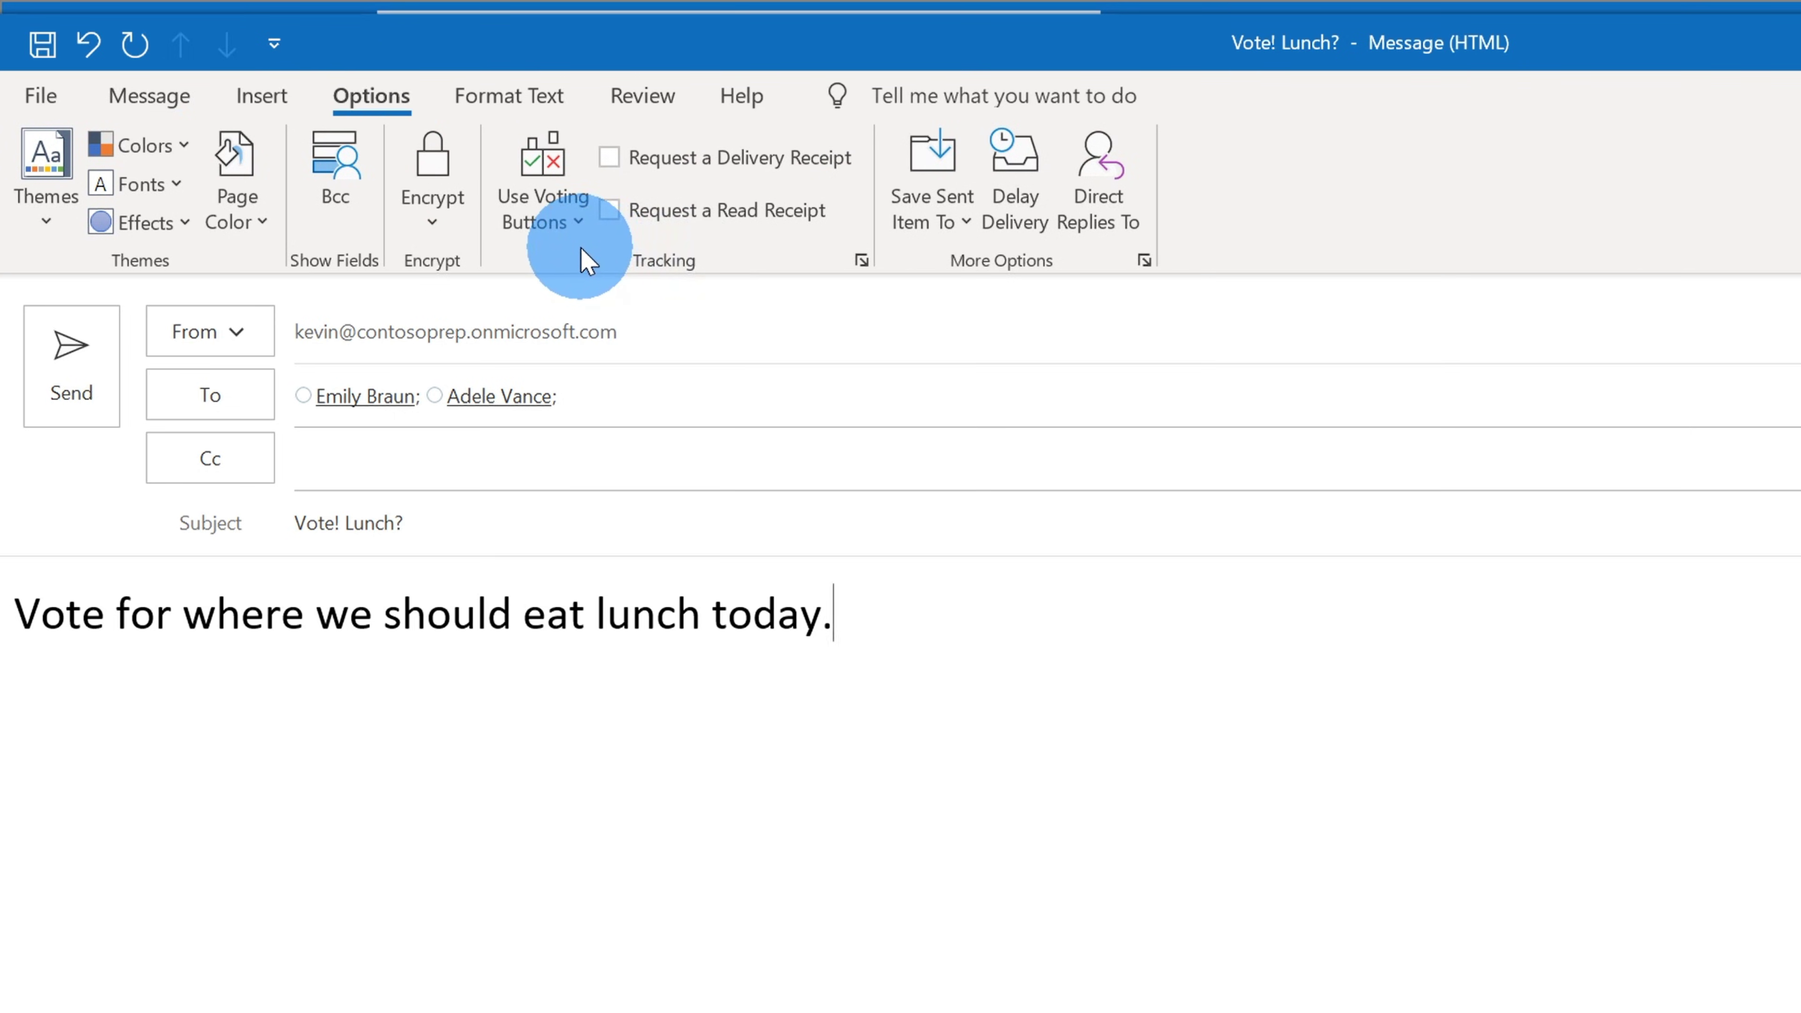
pyautogui.click(560, 225)
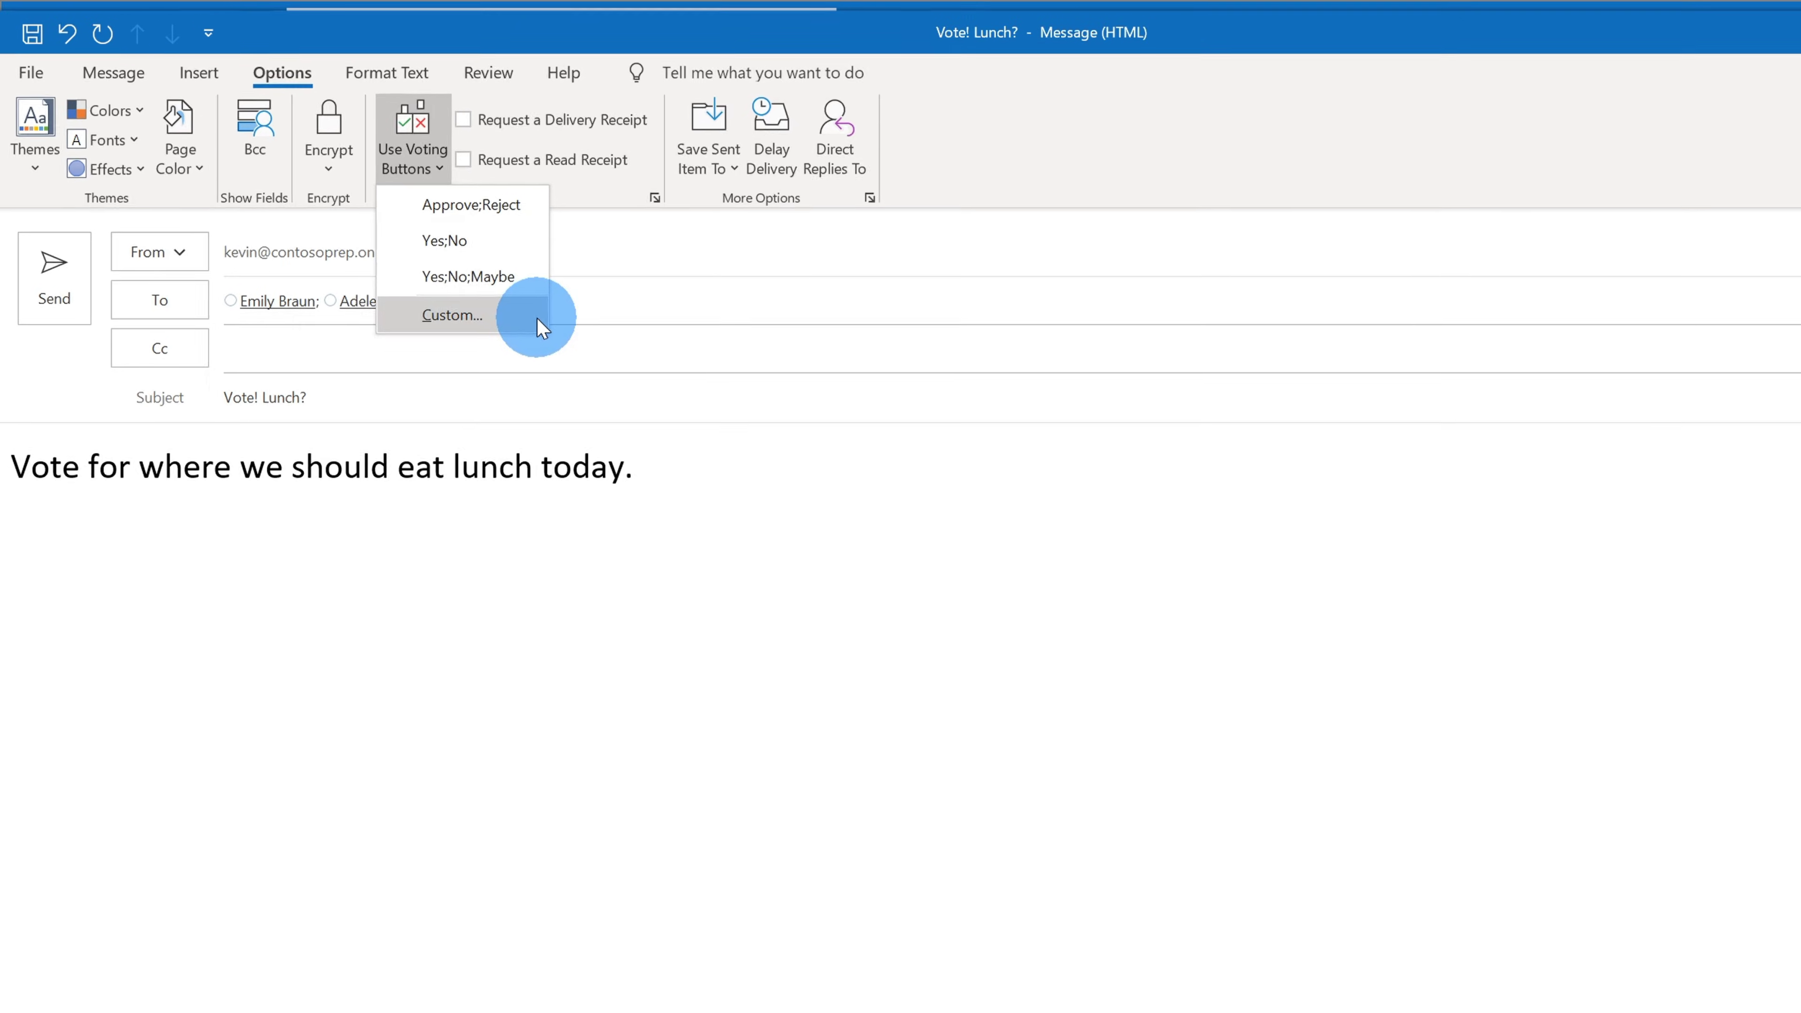
pyautogui.click(537, 321)
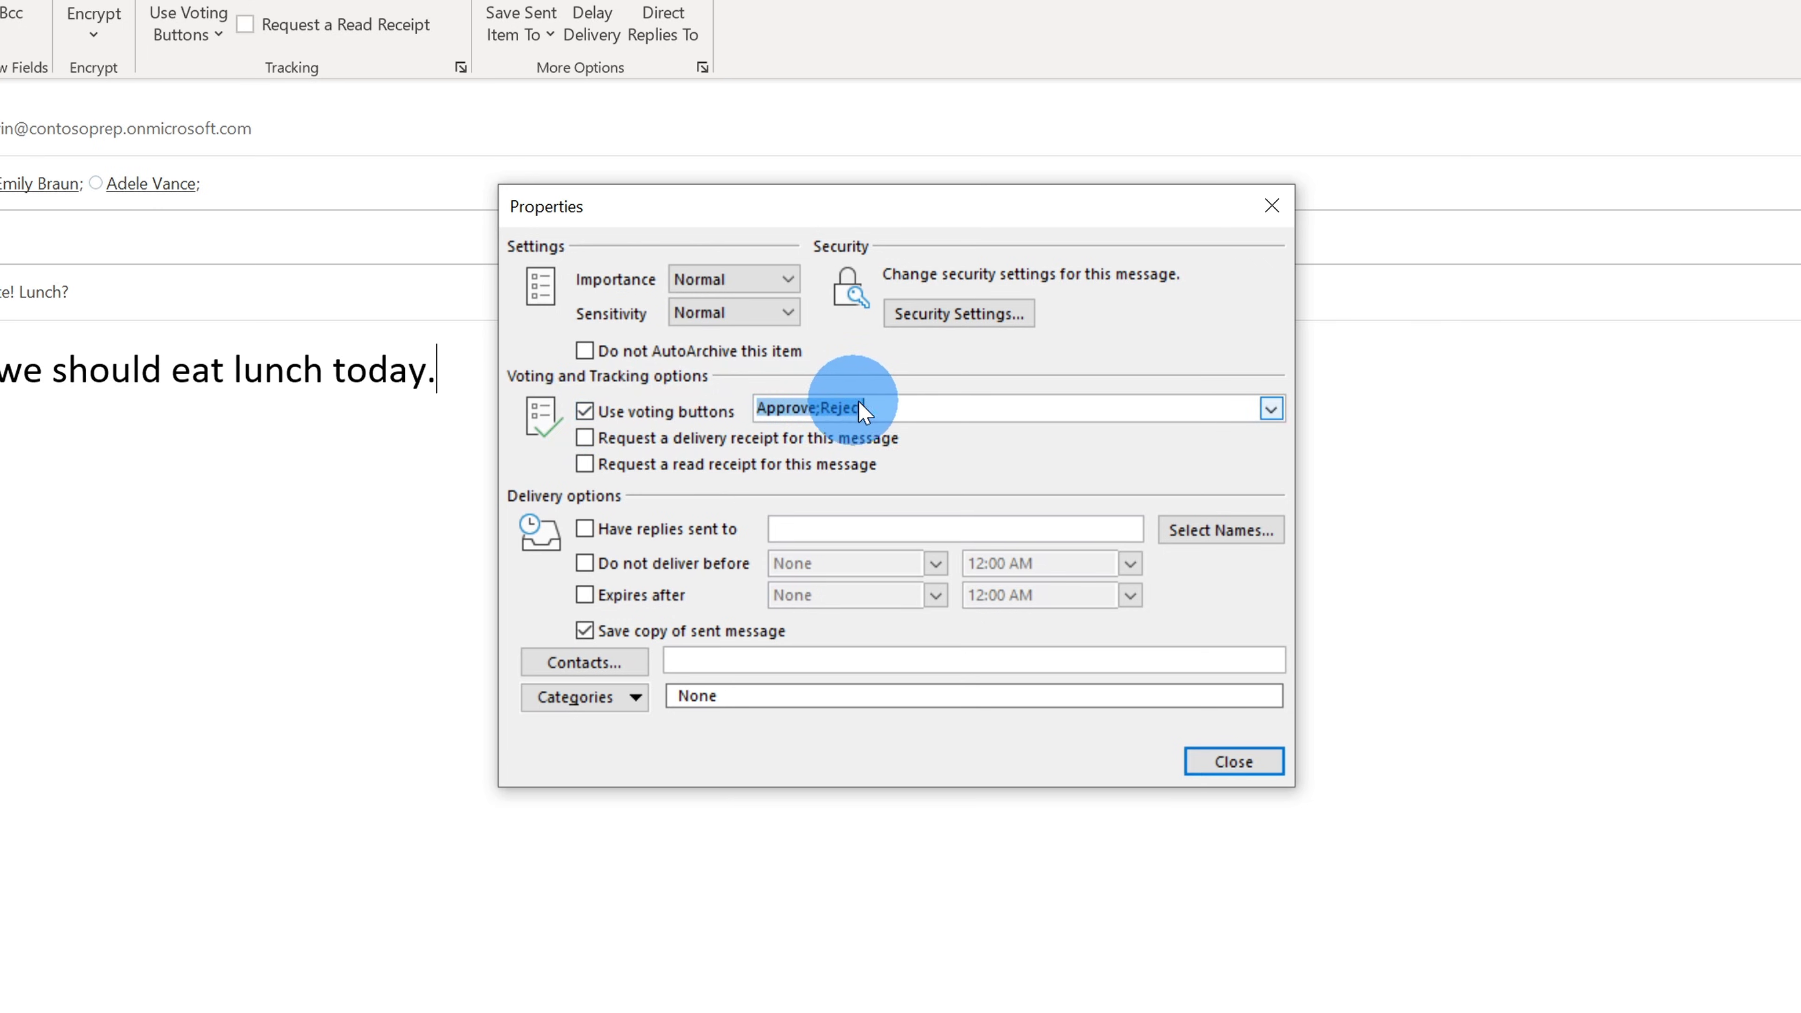
pyautogui.click(1271, 409)
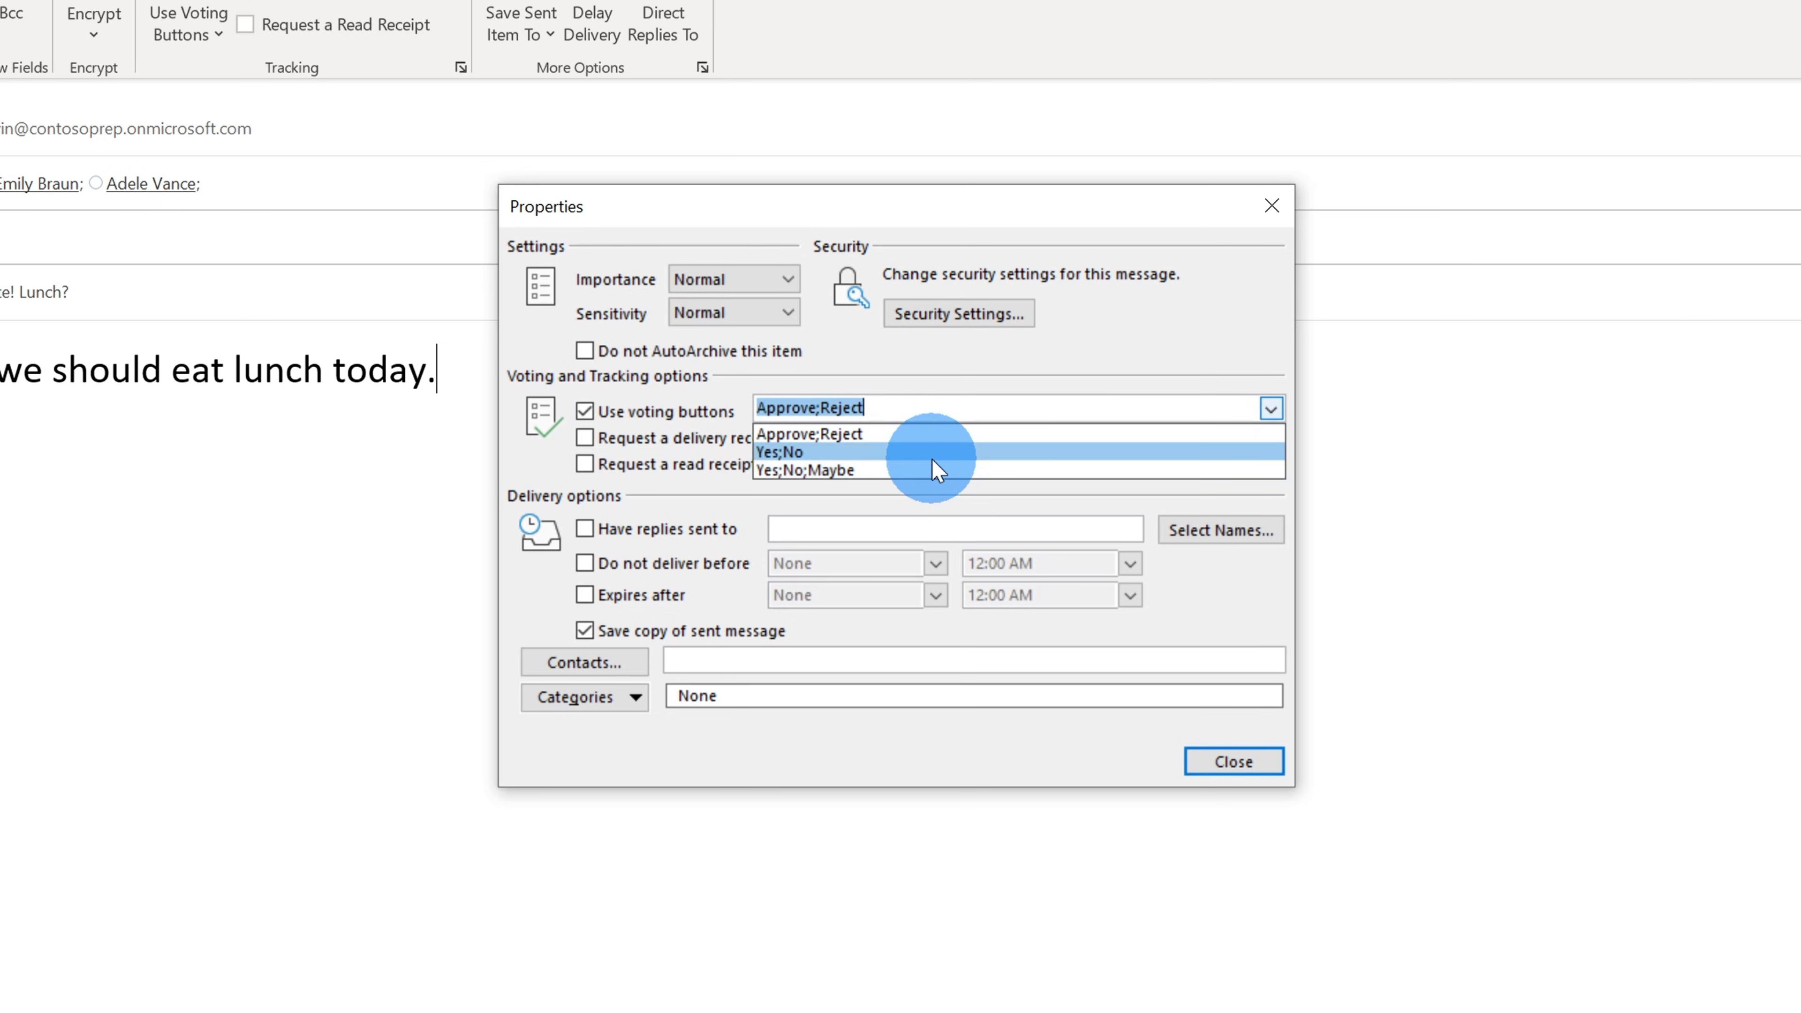
pyautogui.click(925, 412)
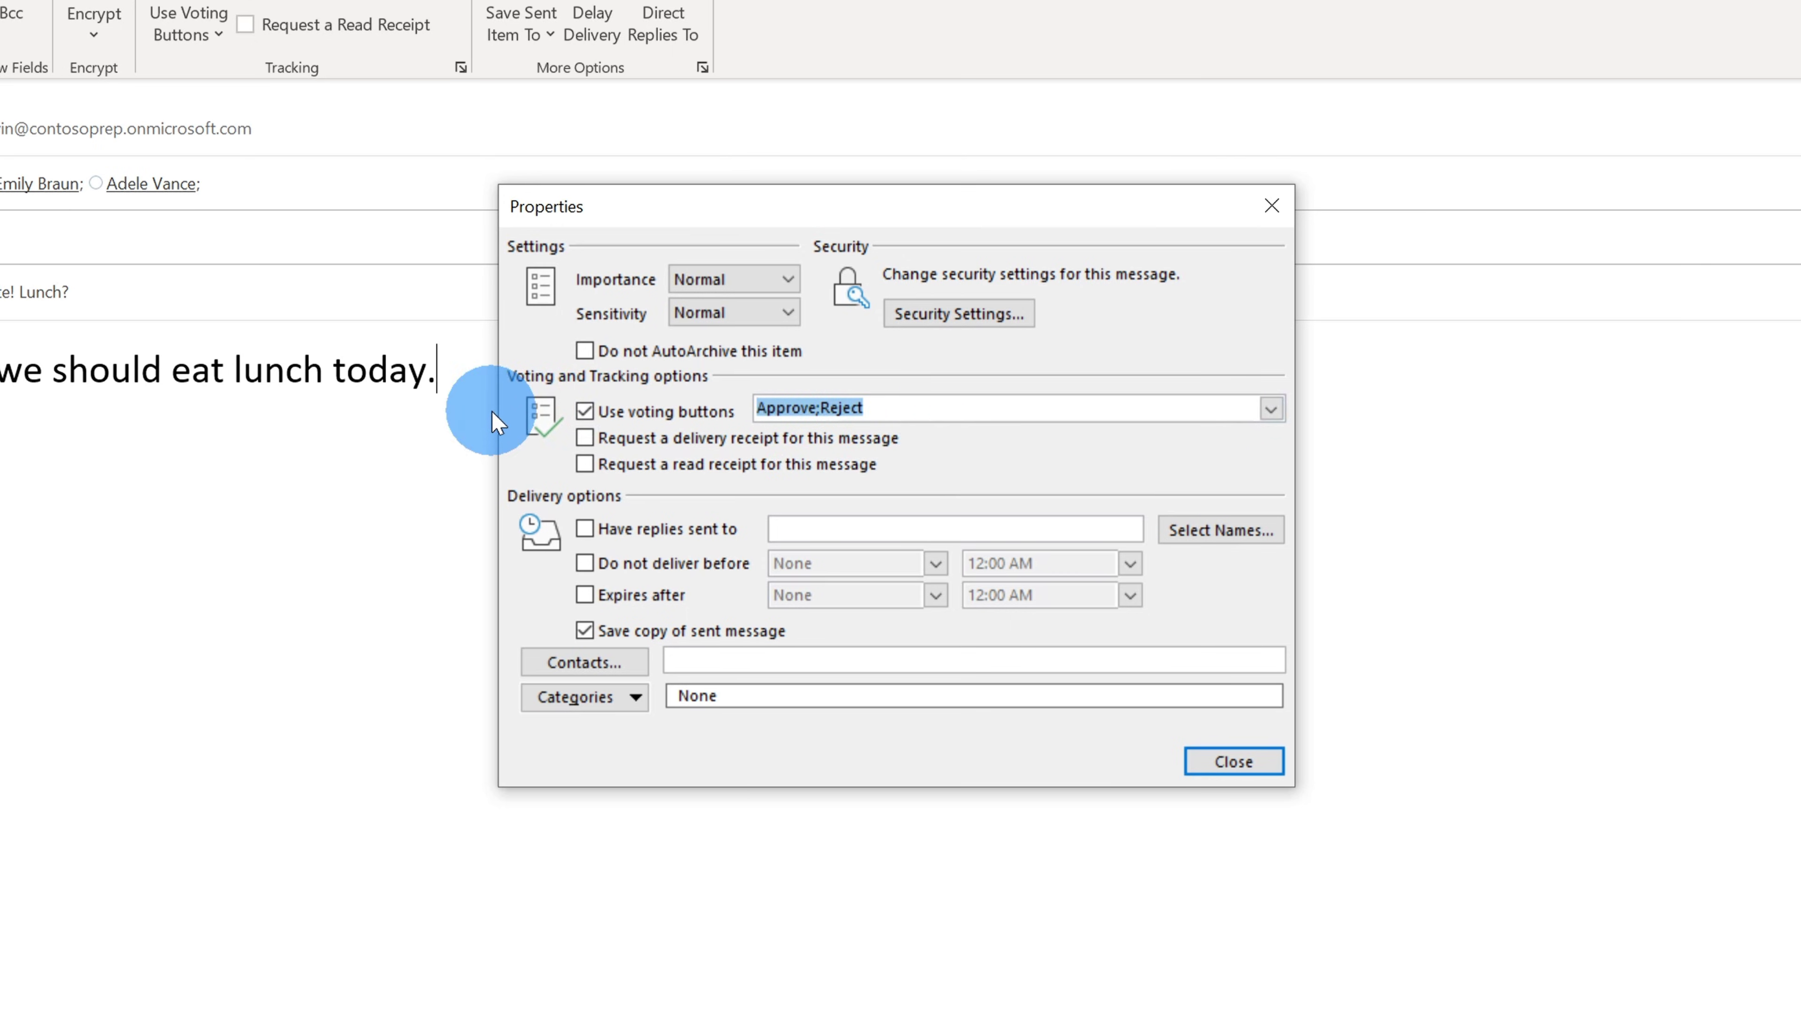
pyautogui.write('Thai;Americ')
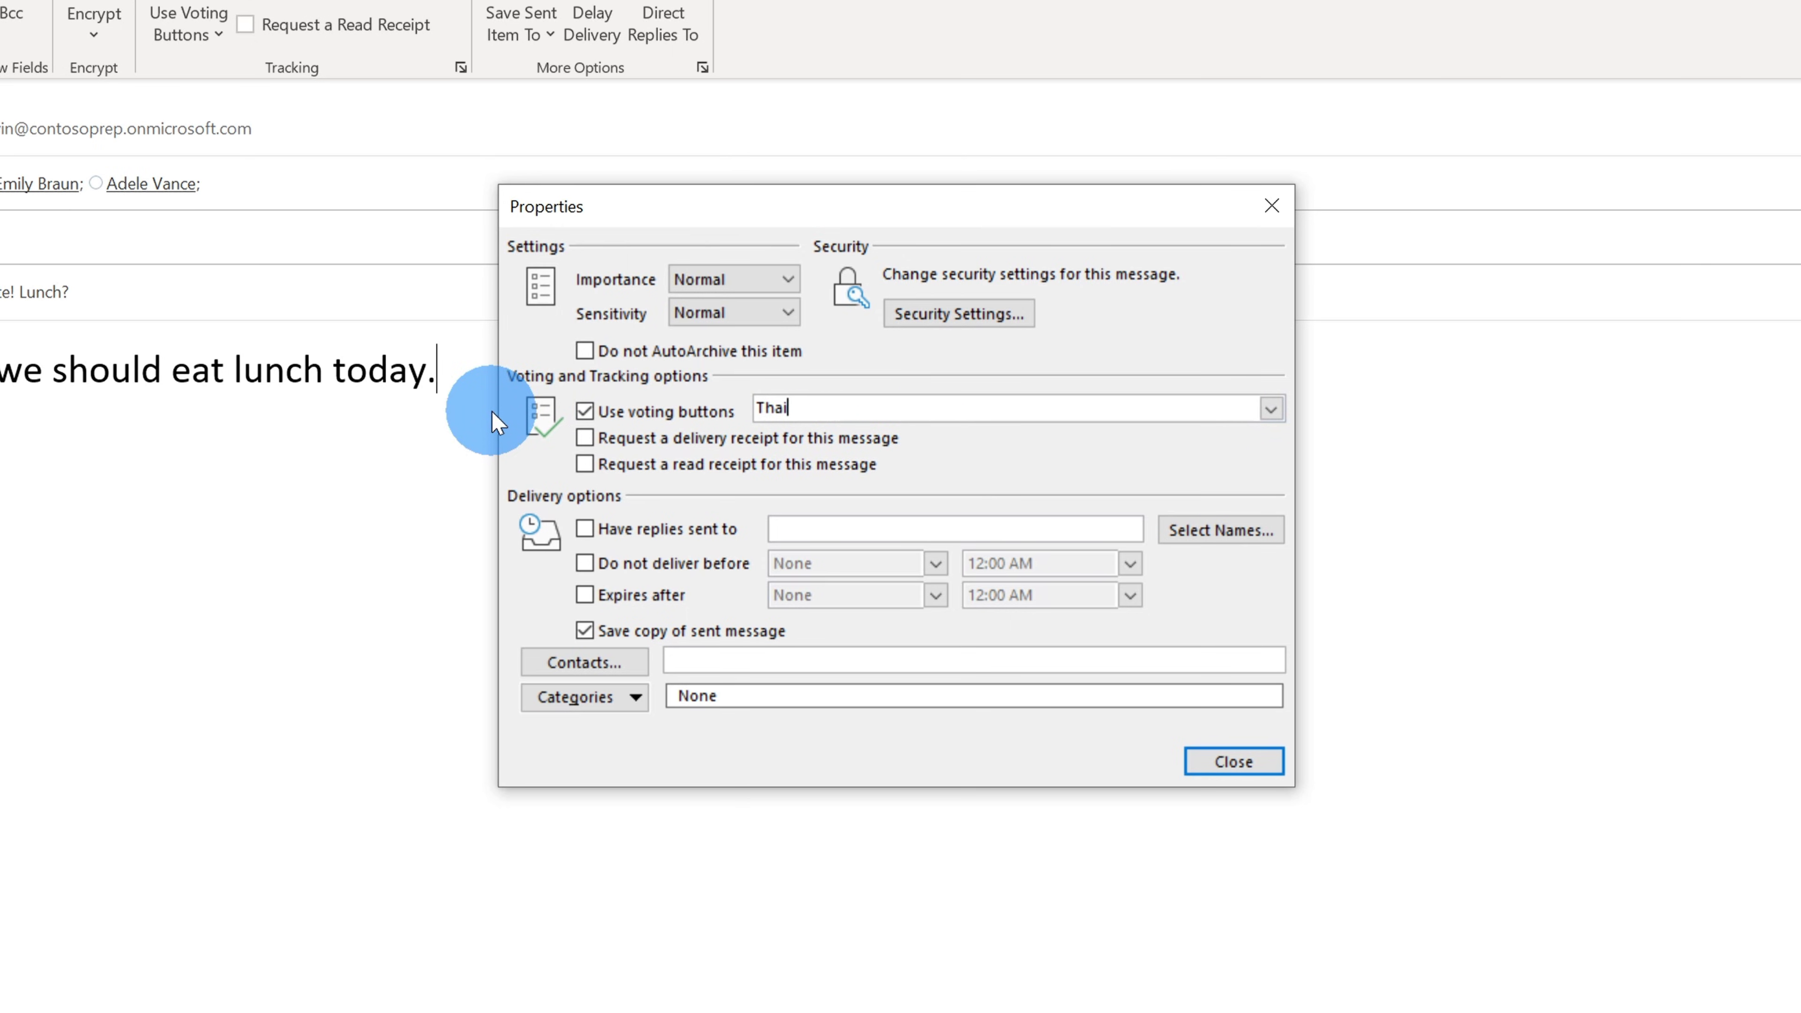
pyautogui.write('an;Italian')
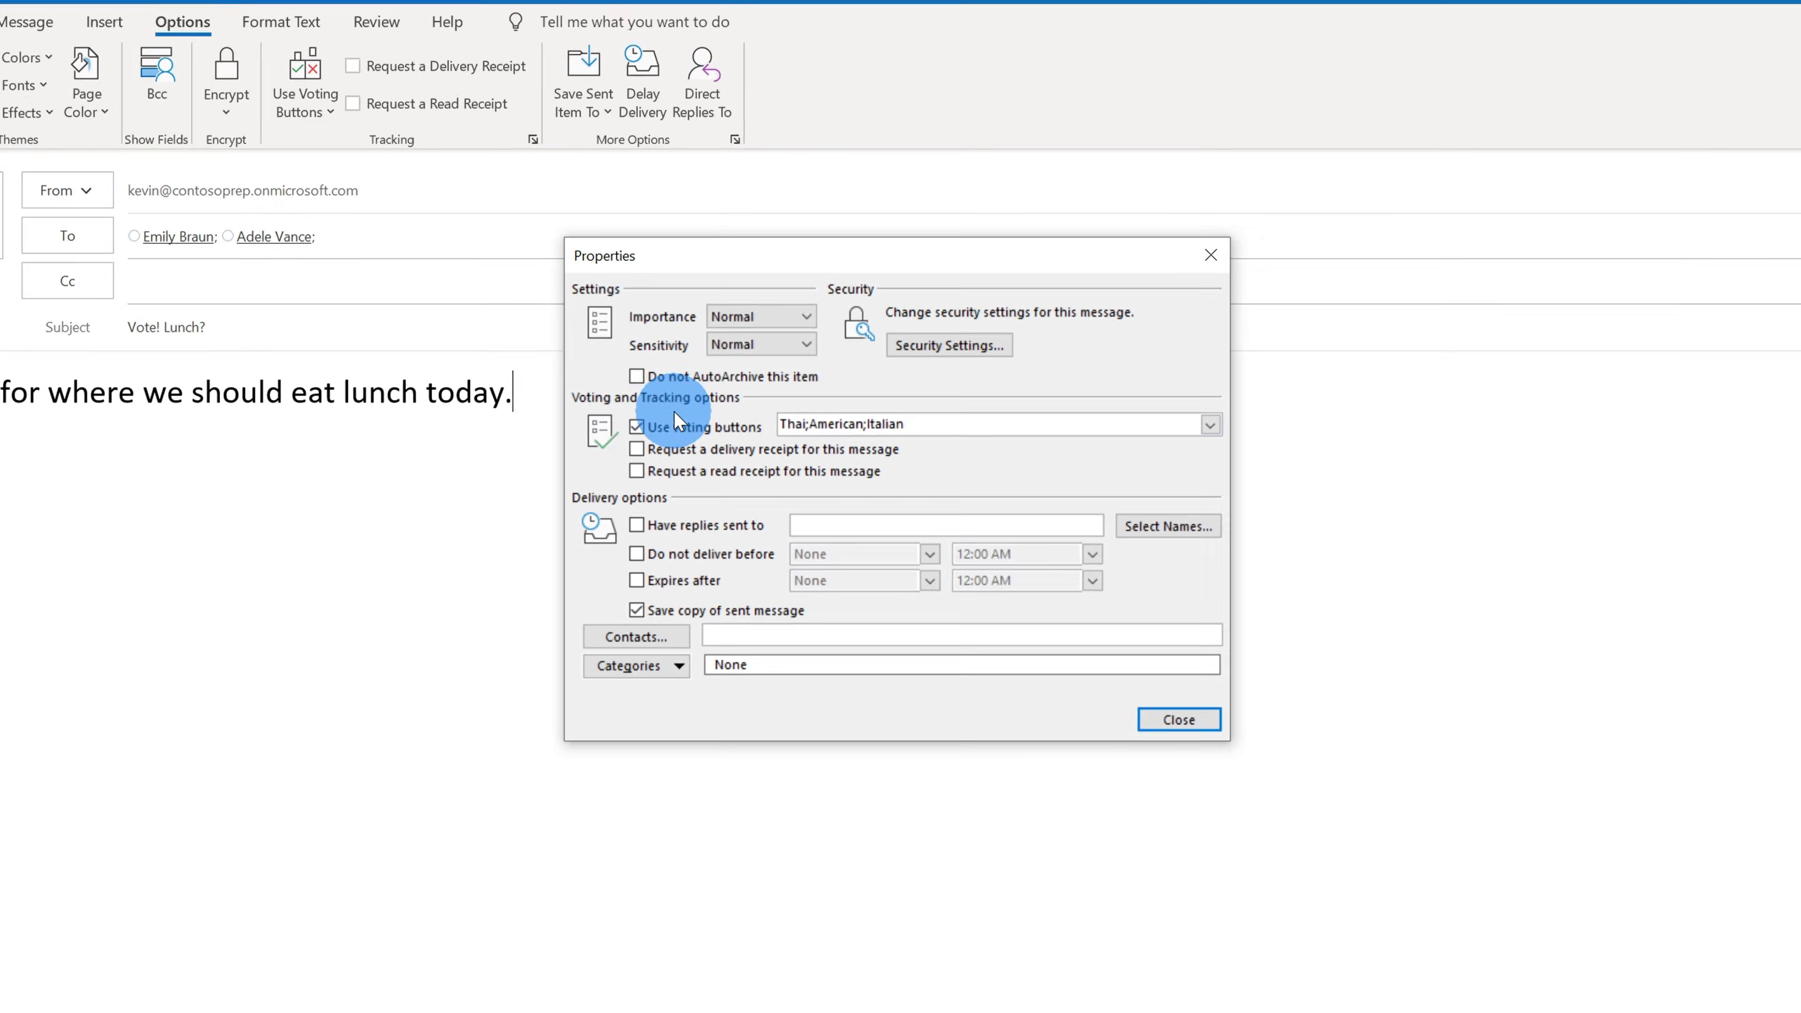
pyautogui.click(1154, 701)
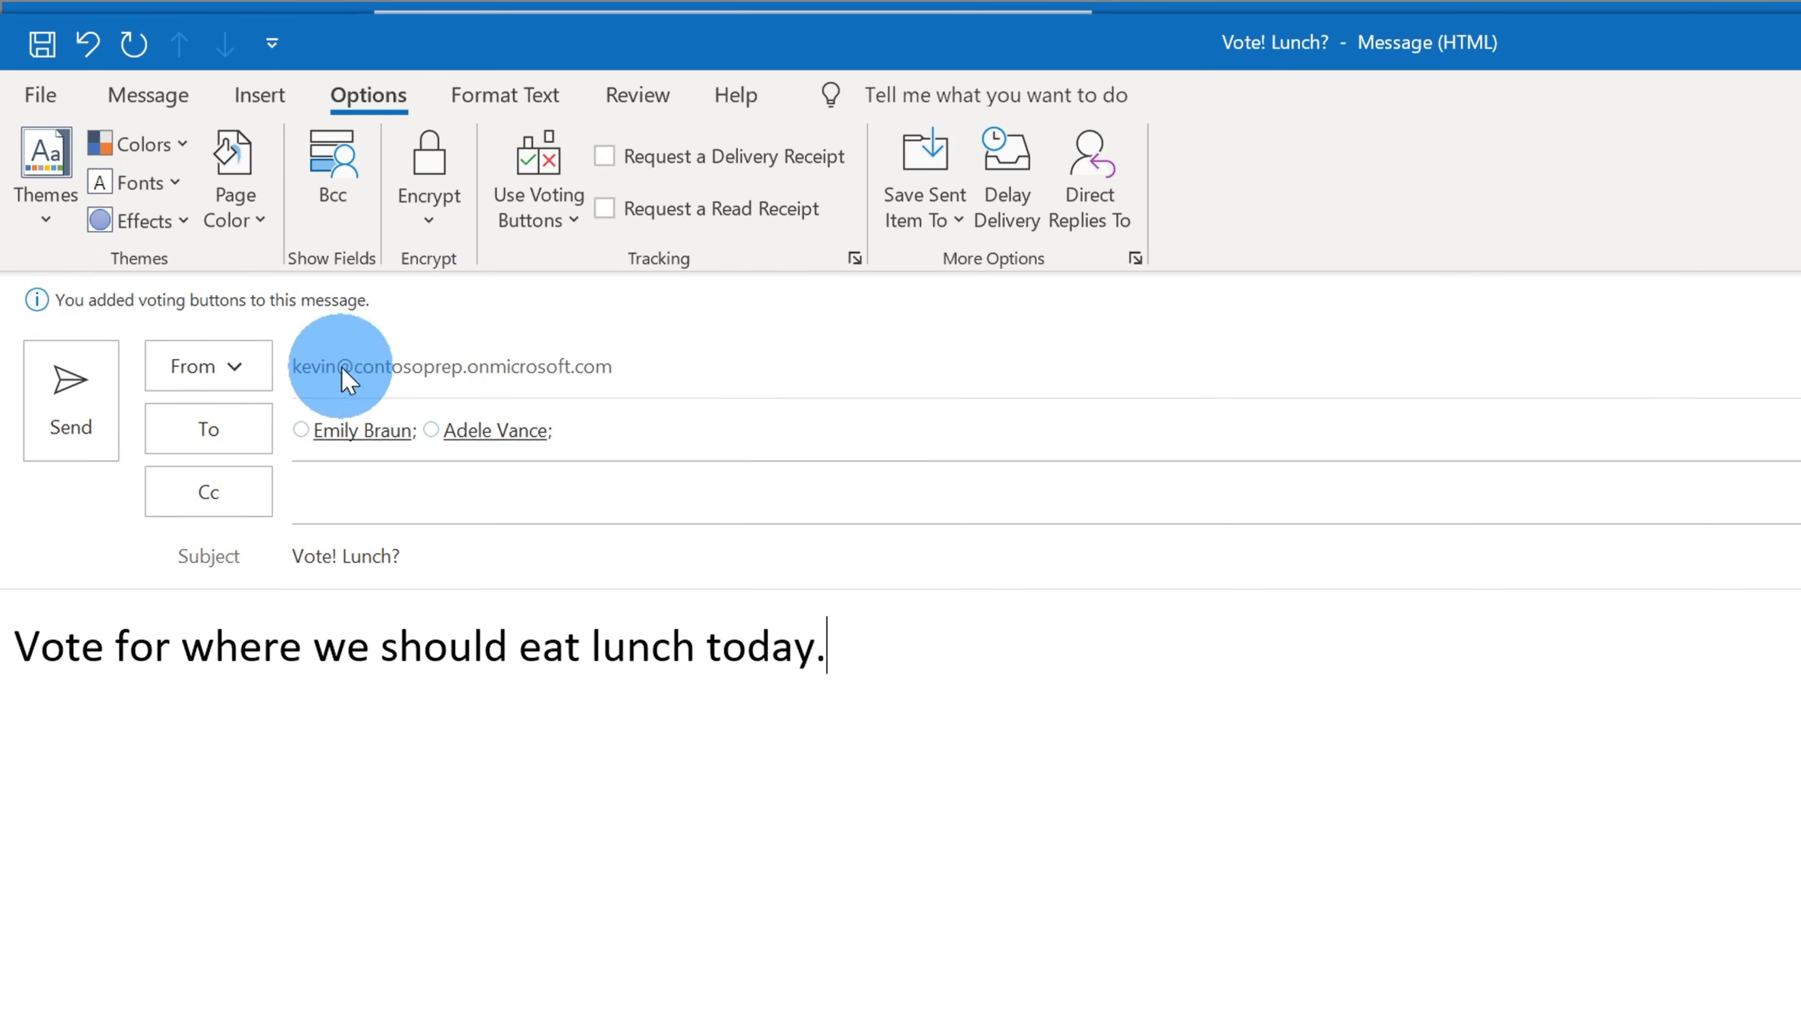
# Step: Check that the voting buttons are set to Thai;American;Italian and send the email
pyautogui.moveTo(312, 428)
pyautogui.click(593, 774)
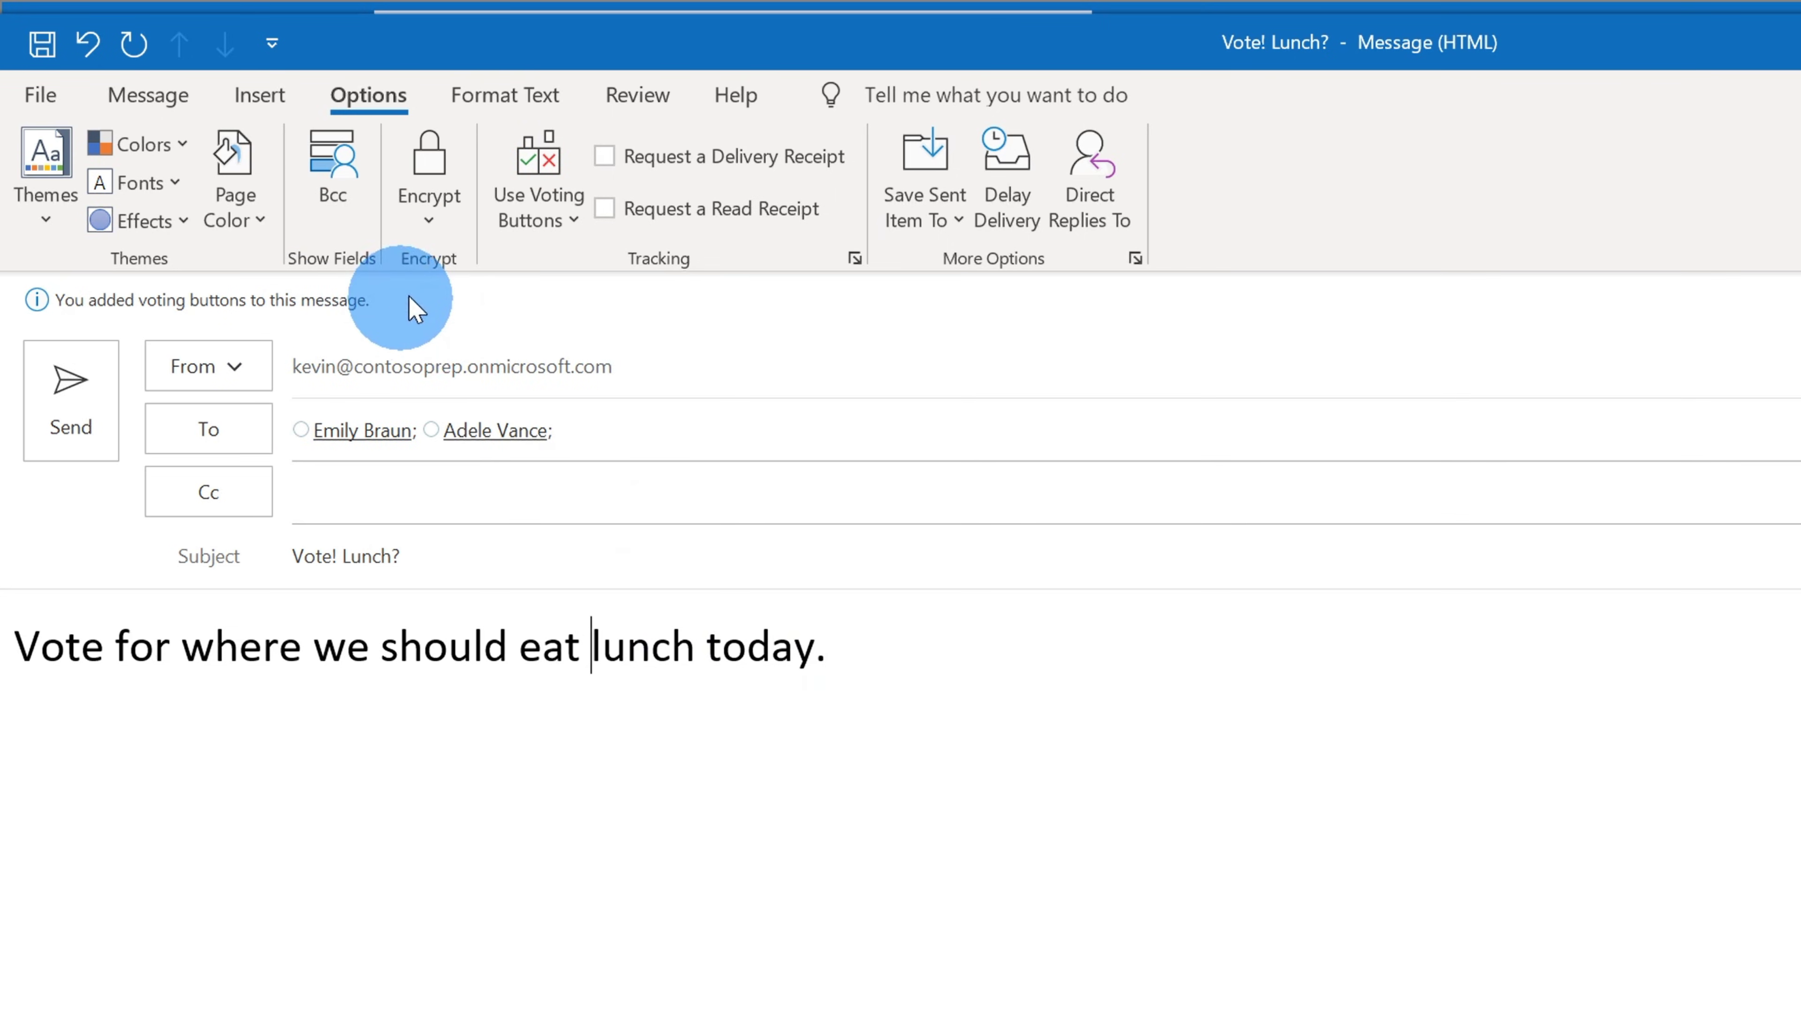
pyautogui.click(538, 229)
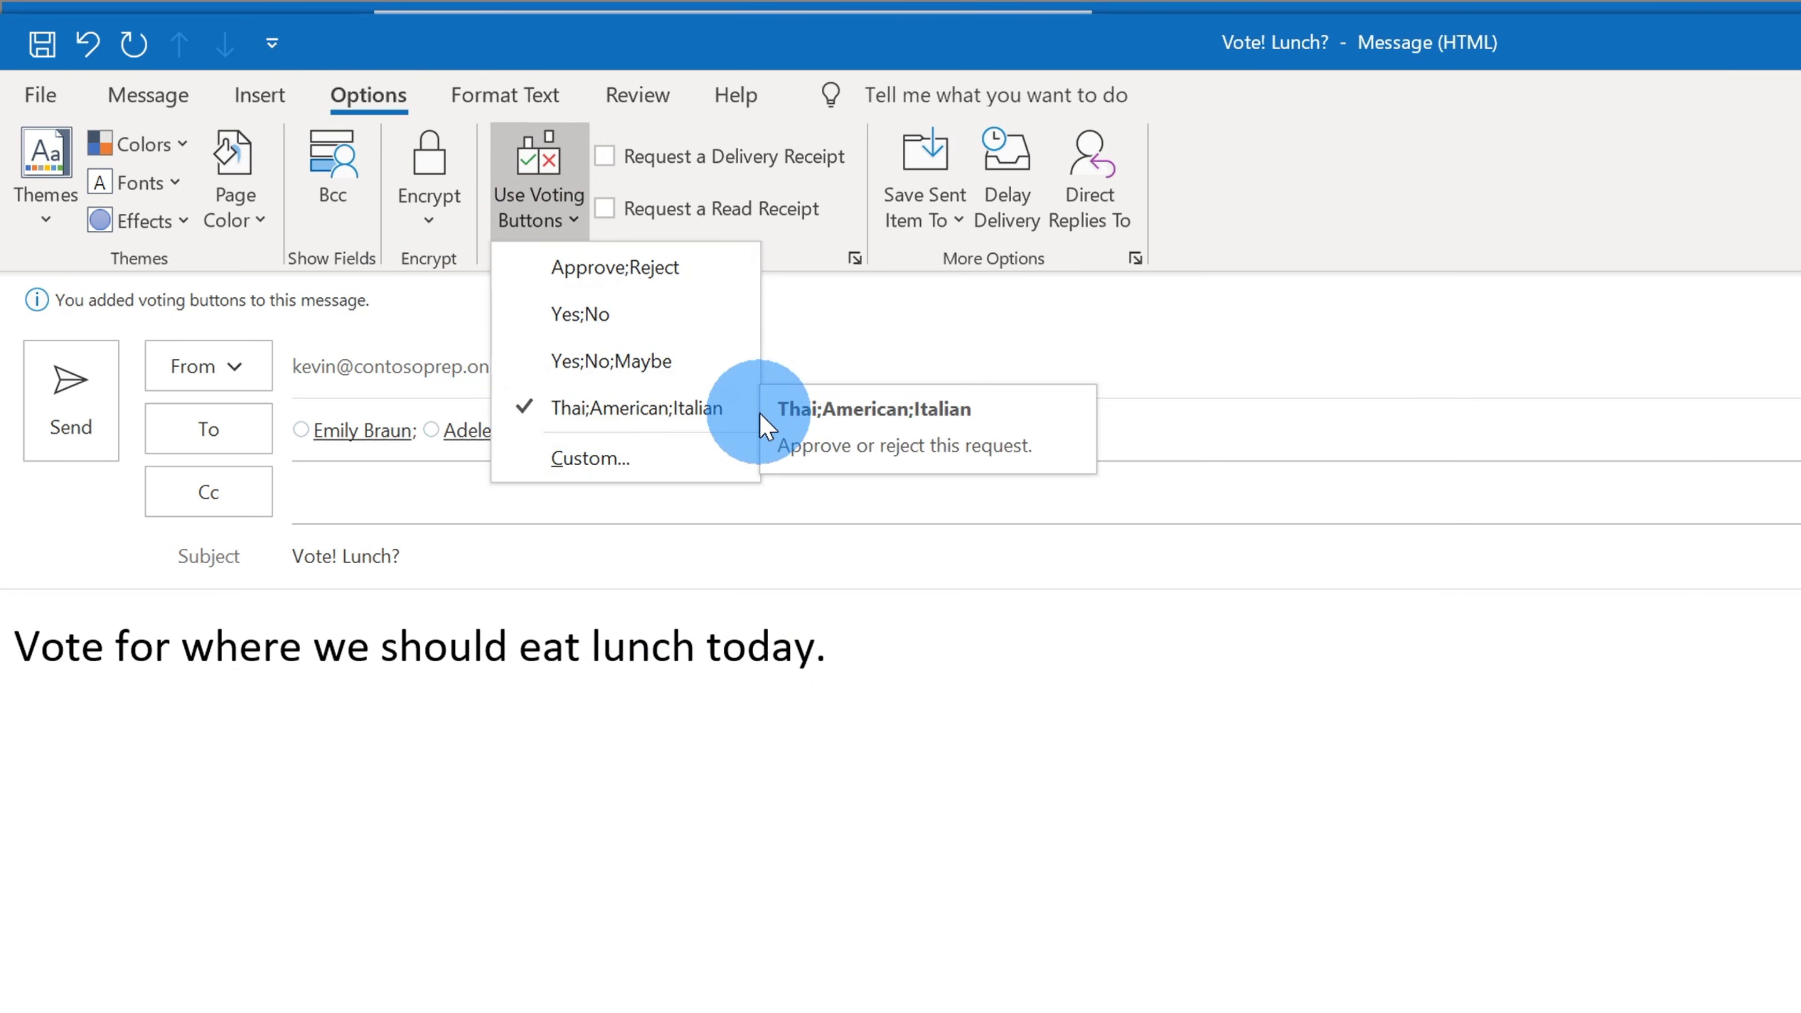
pyautogui.click(730, 426)
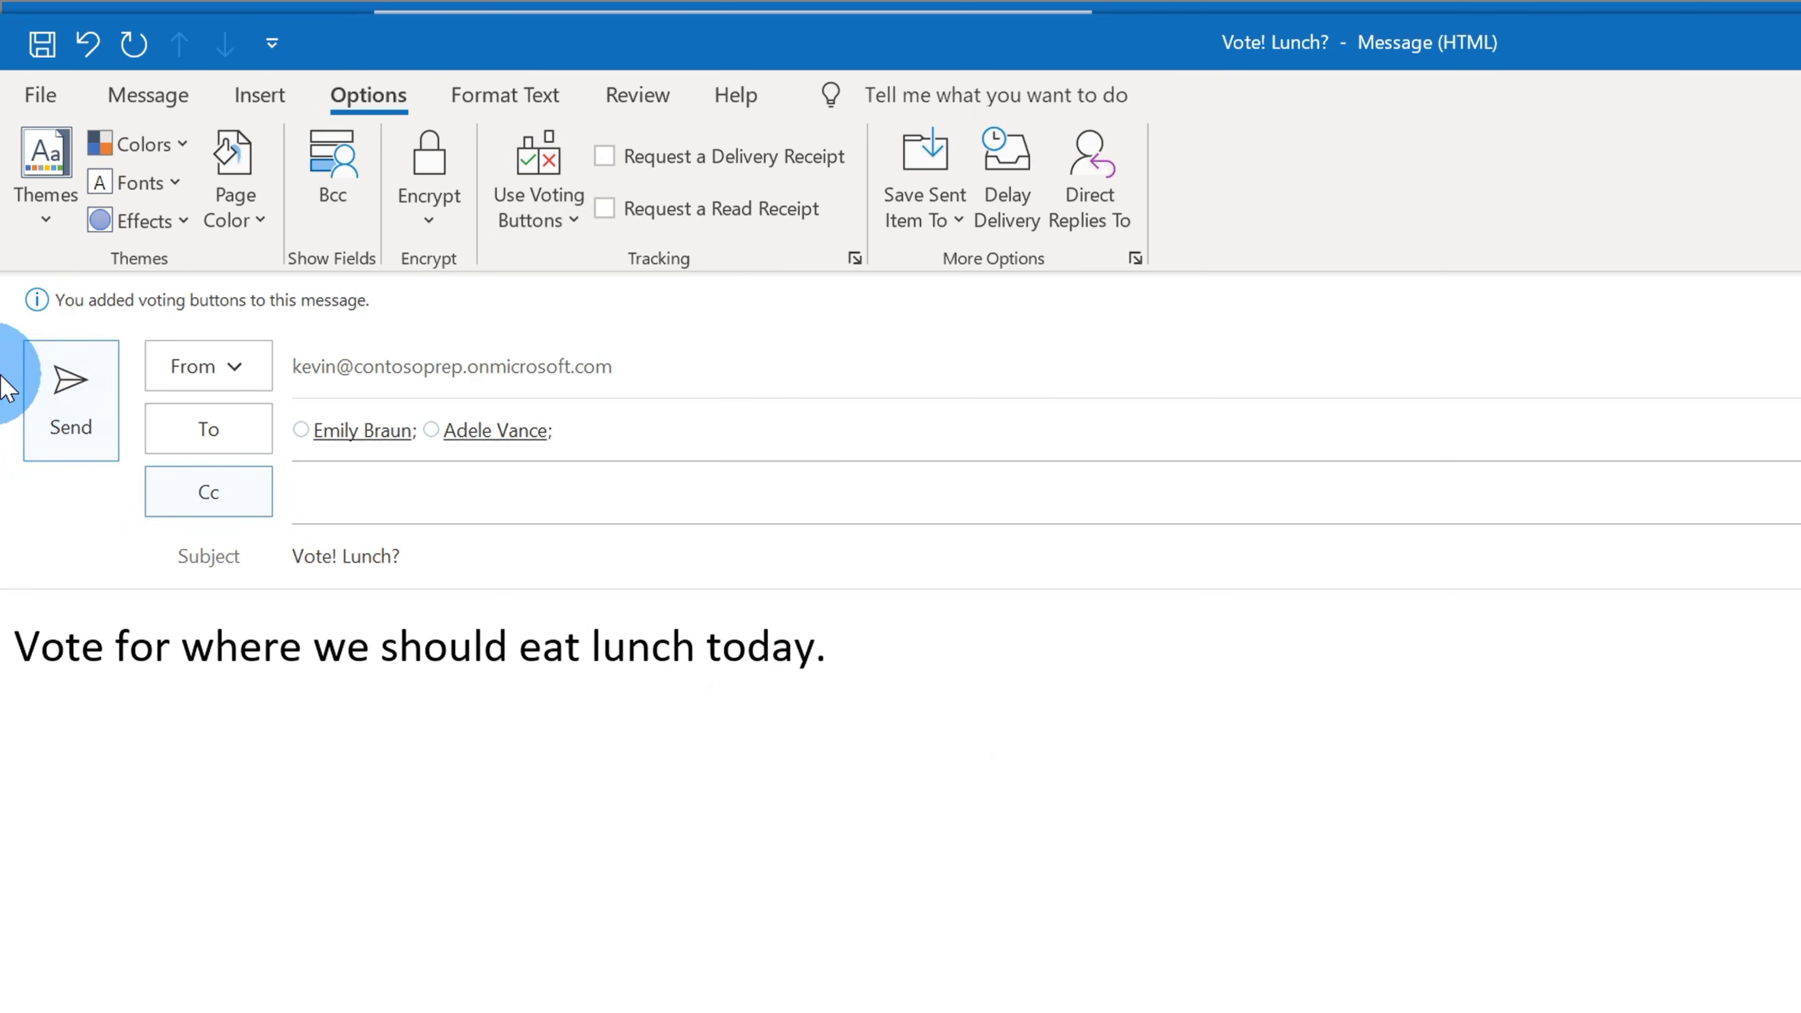
pyautogui.click(74, 399)
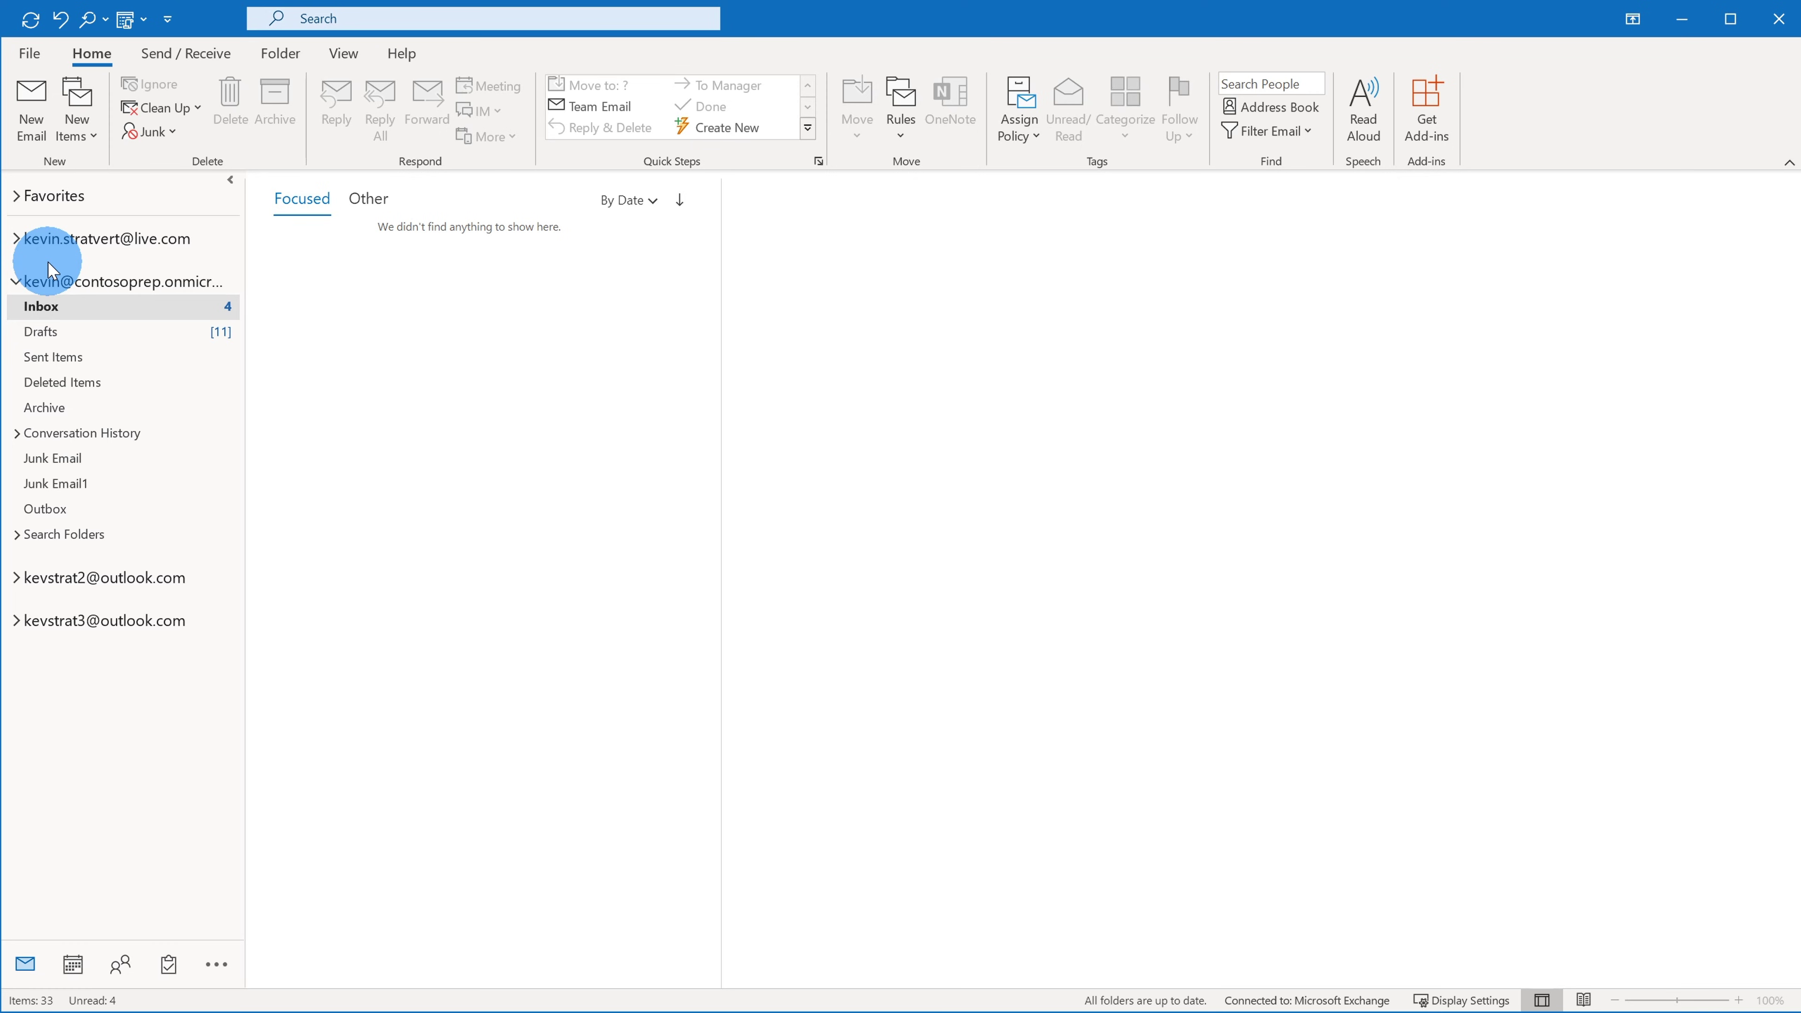
# Step: Open the sent "Vote! Lunch?" message and vote Italian, sending the response immediately
pyautogui.click(85, 359)
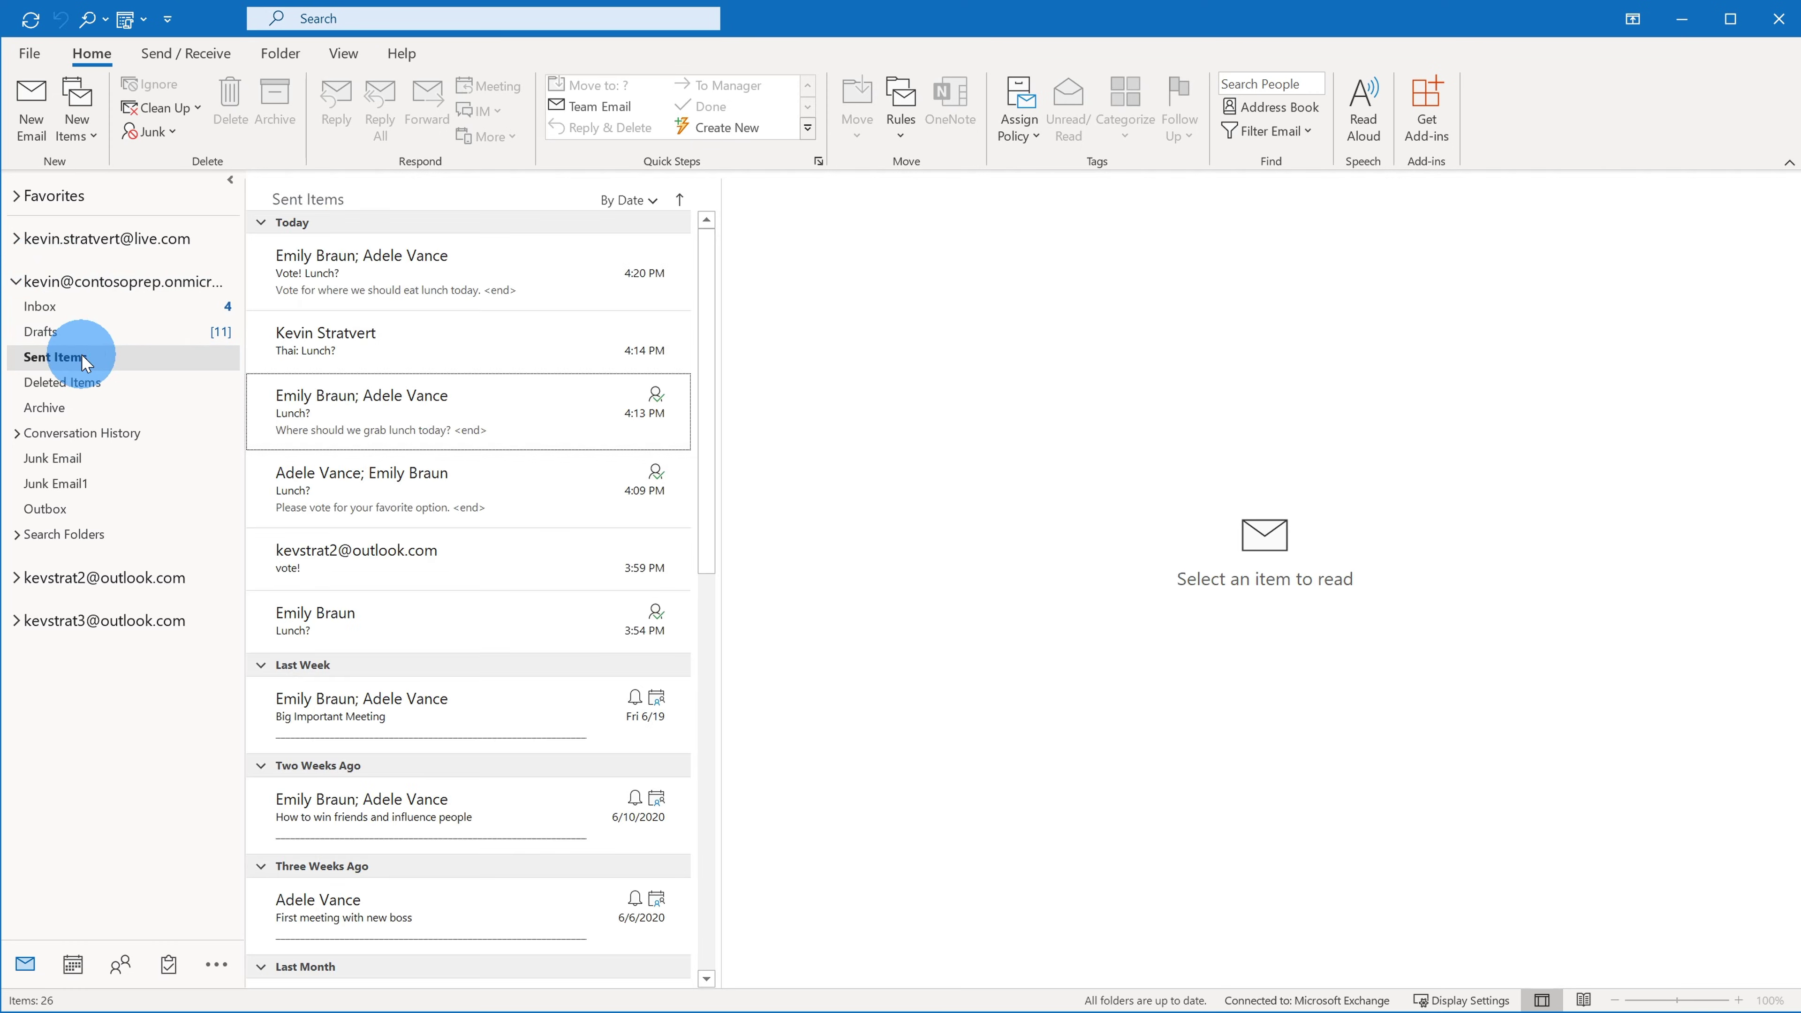
pyautogui.click(473, 273)
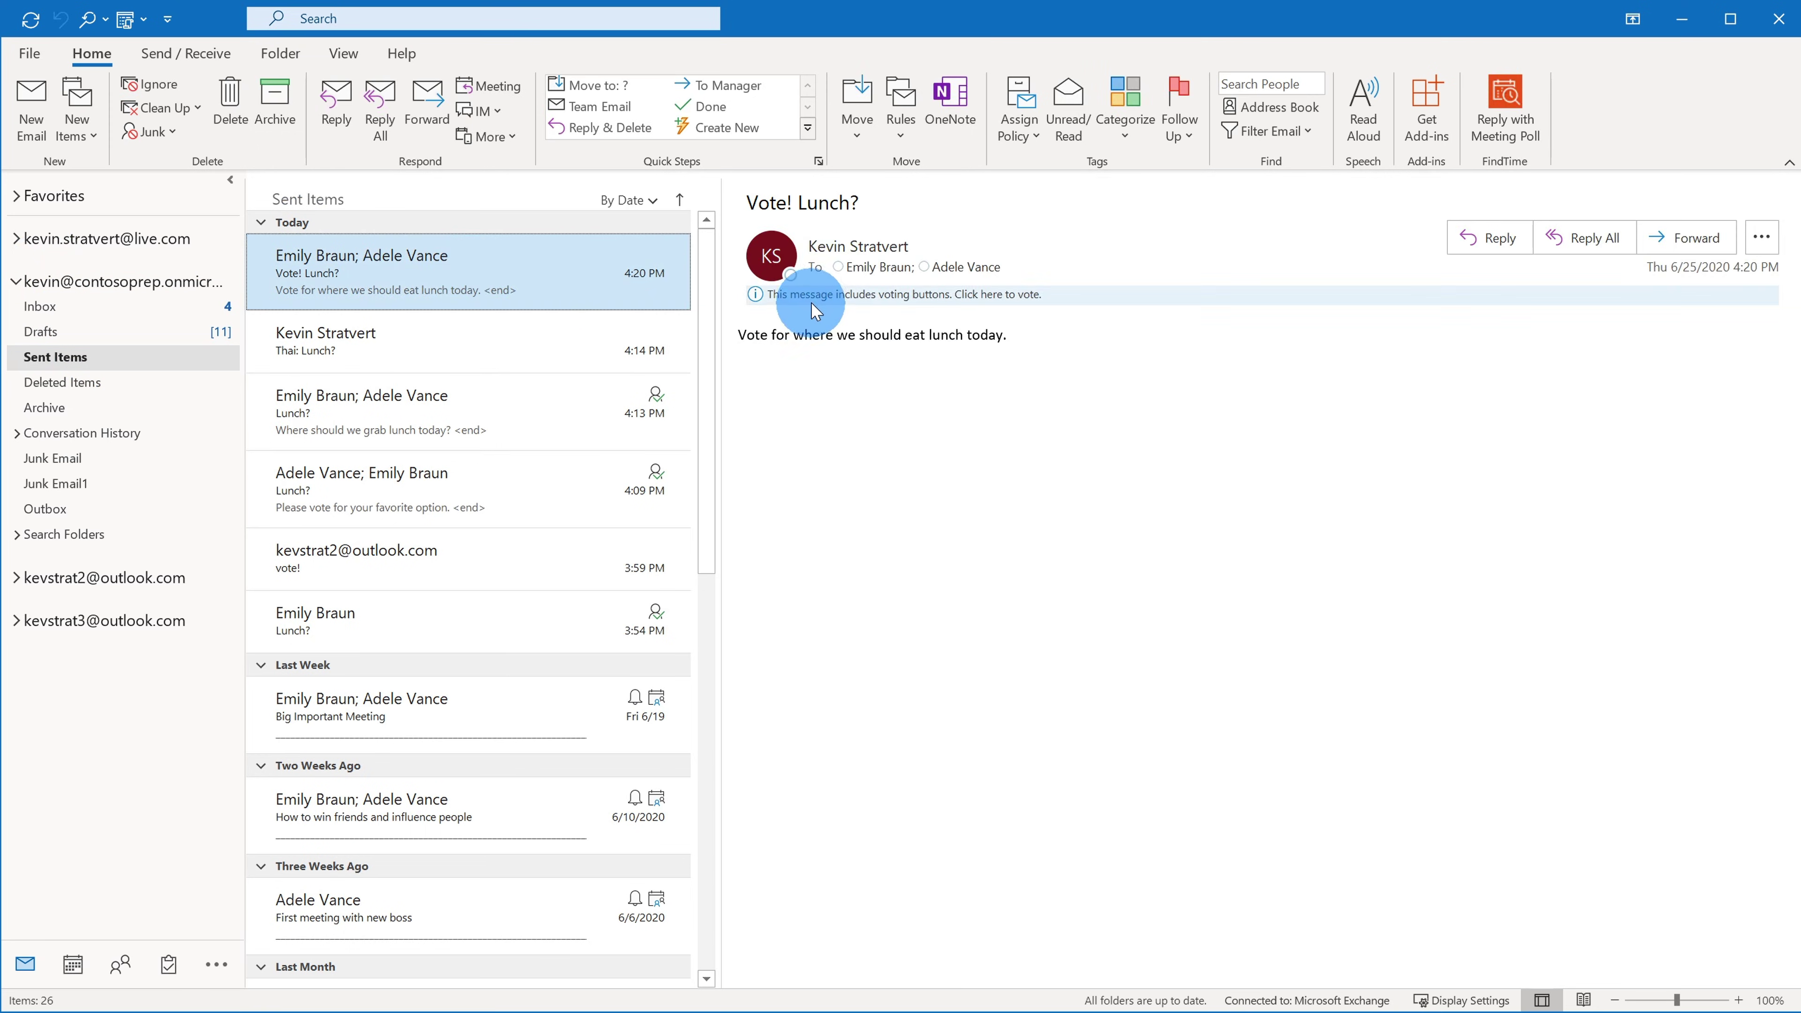
pyautogui.click(899, 296)
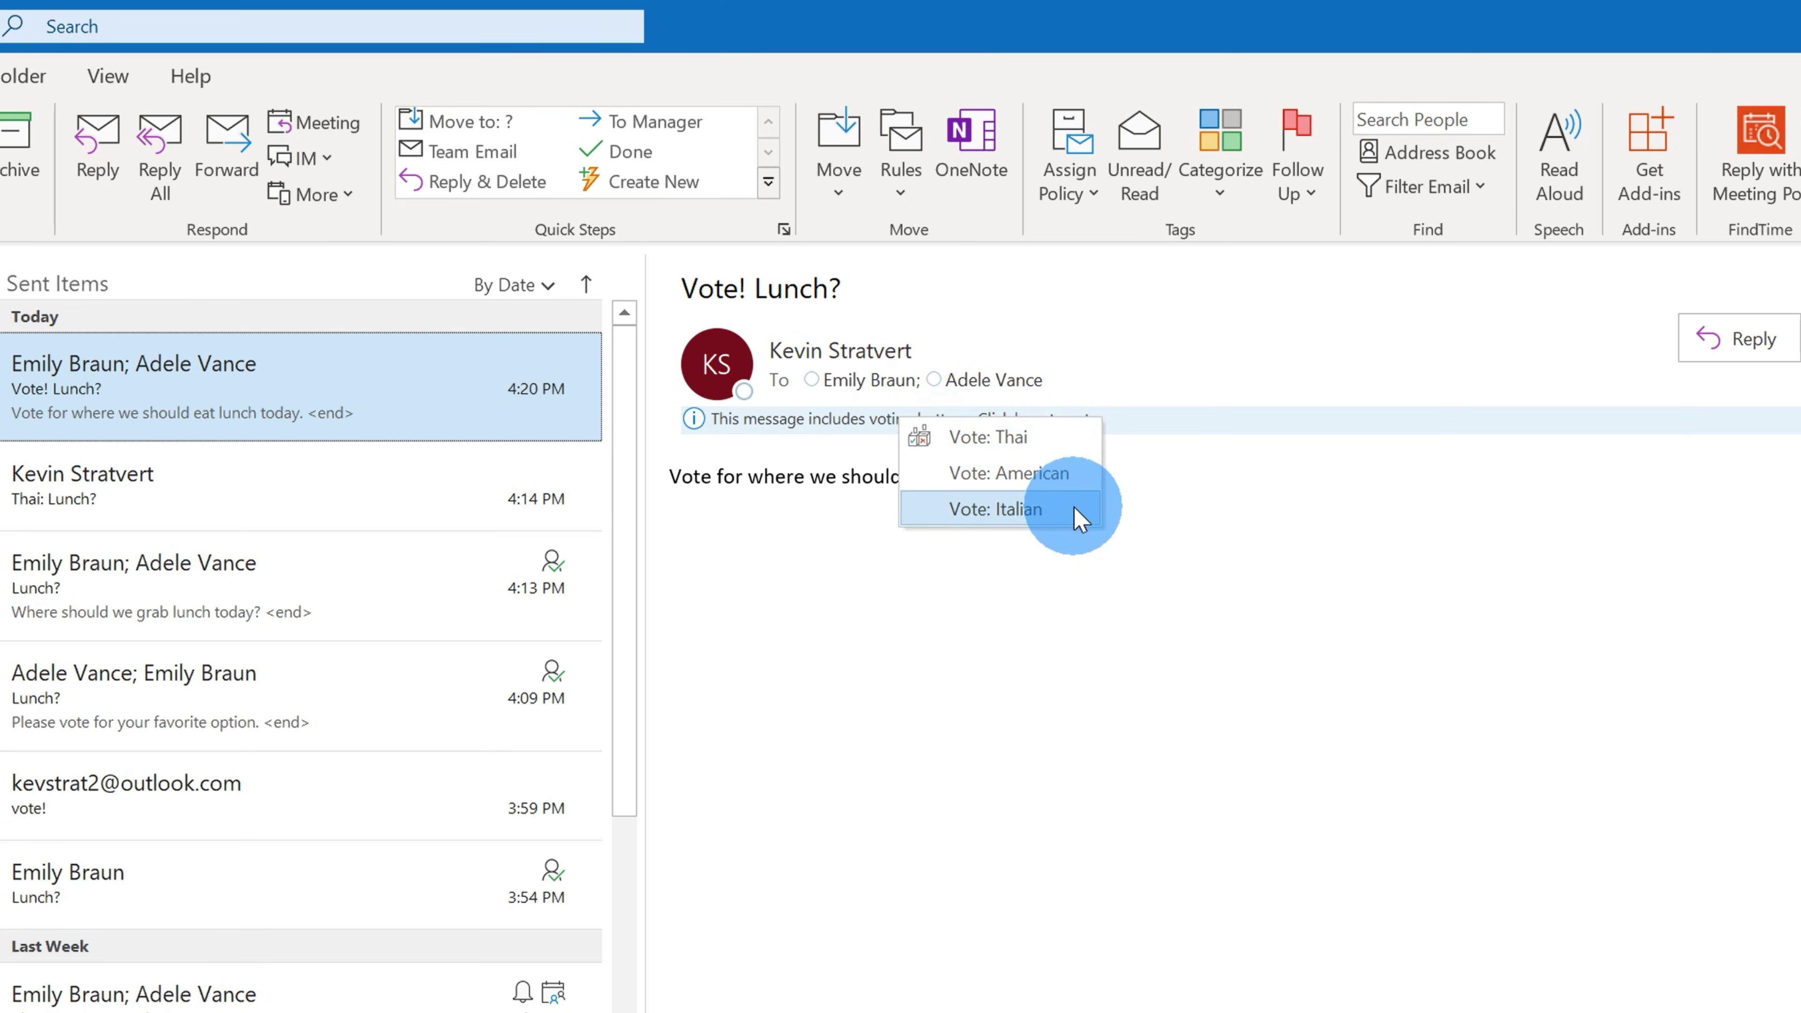
pyautogui.click(1079, 520)
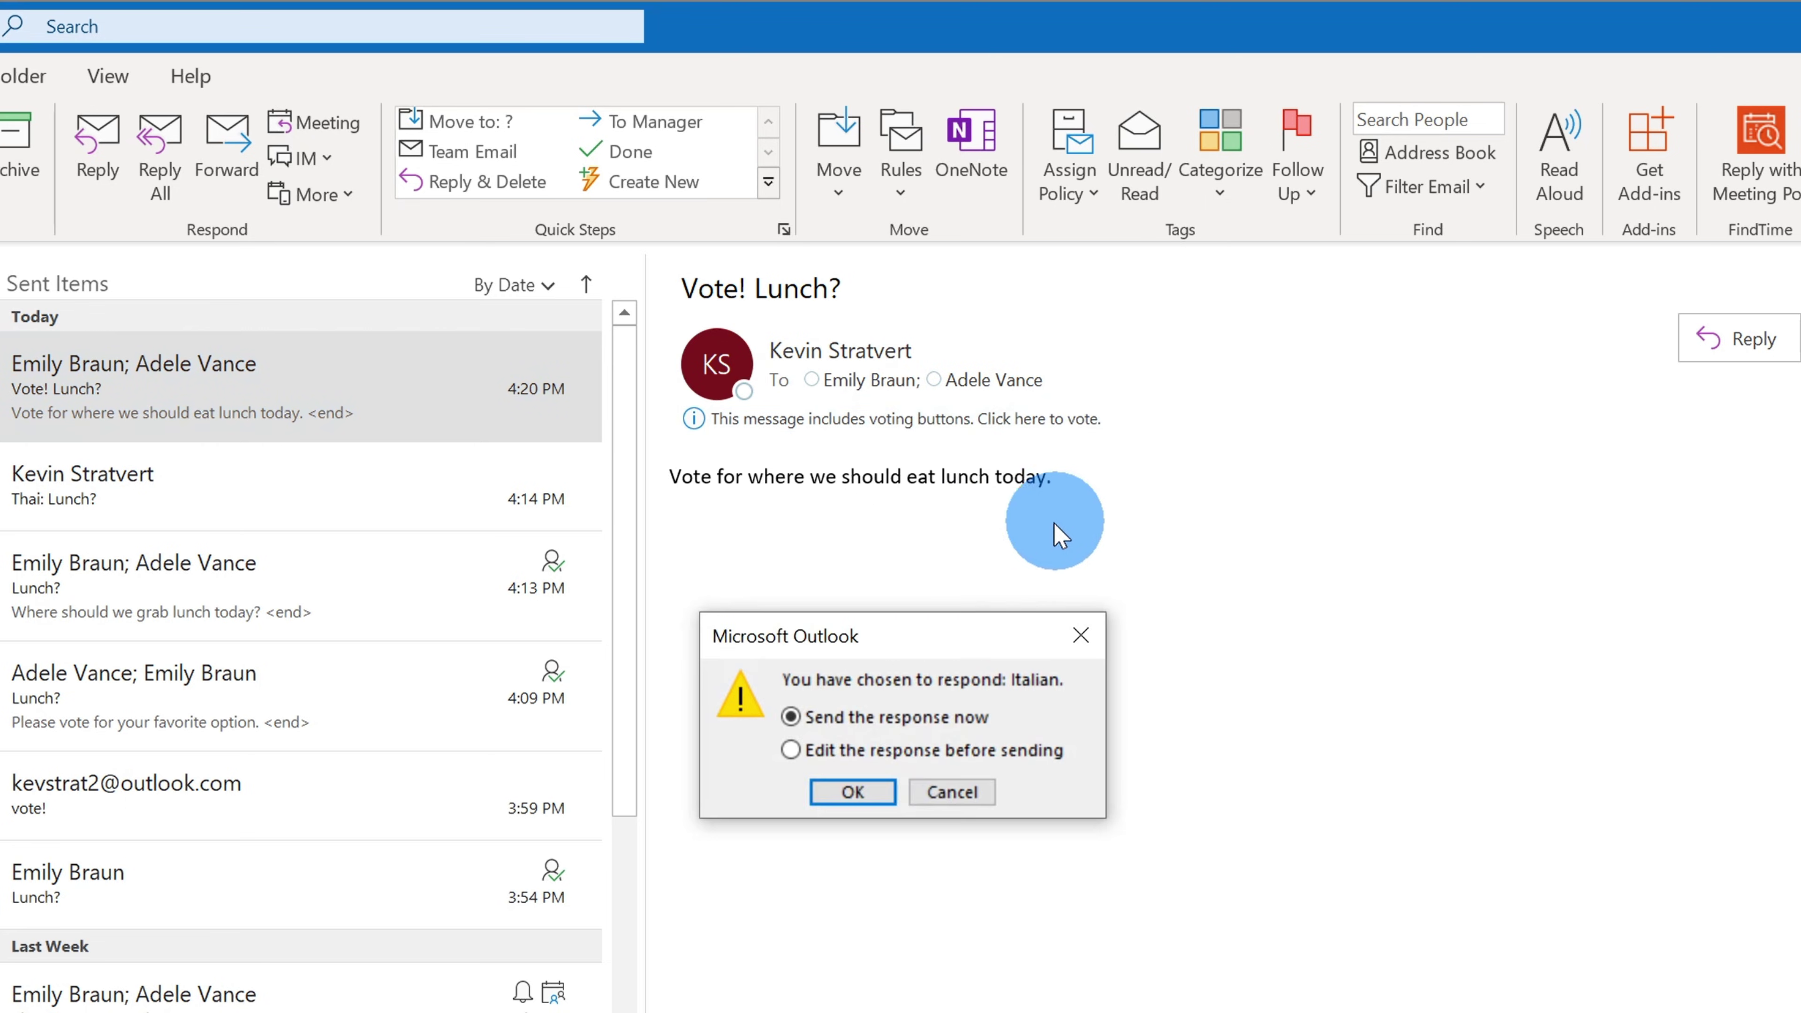
pyautogui.click(854, 793)
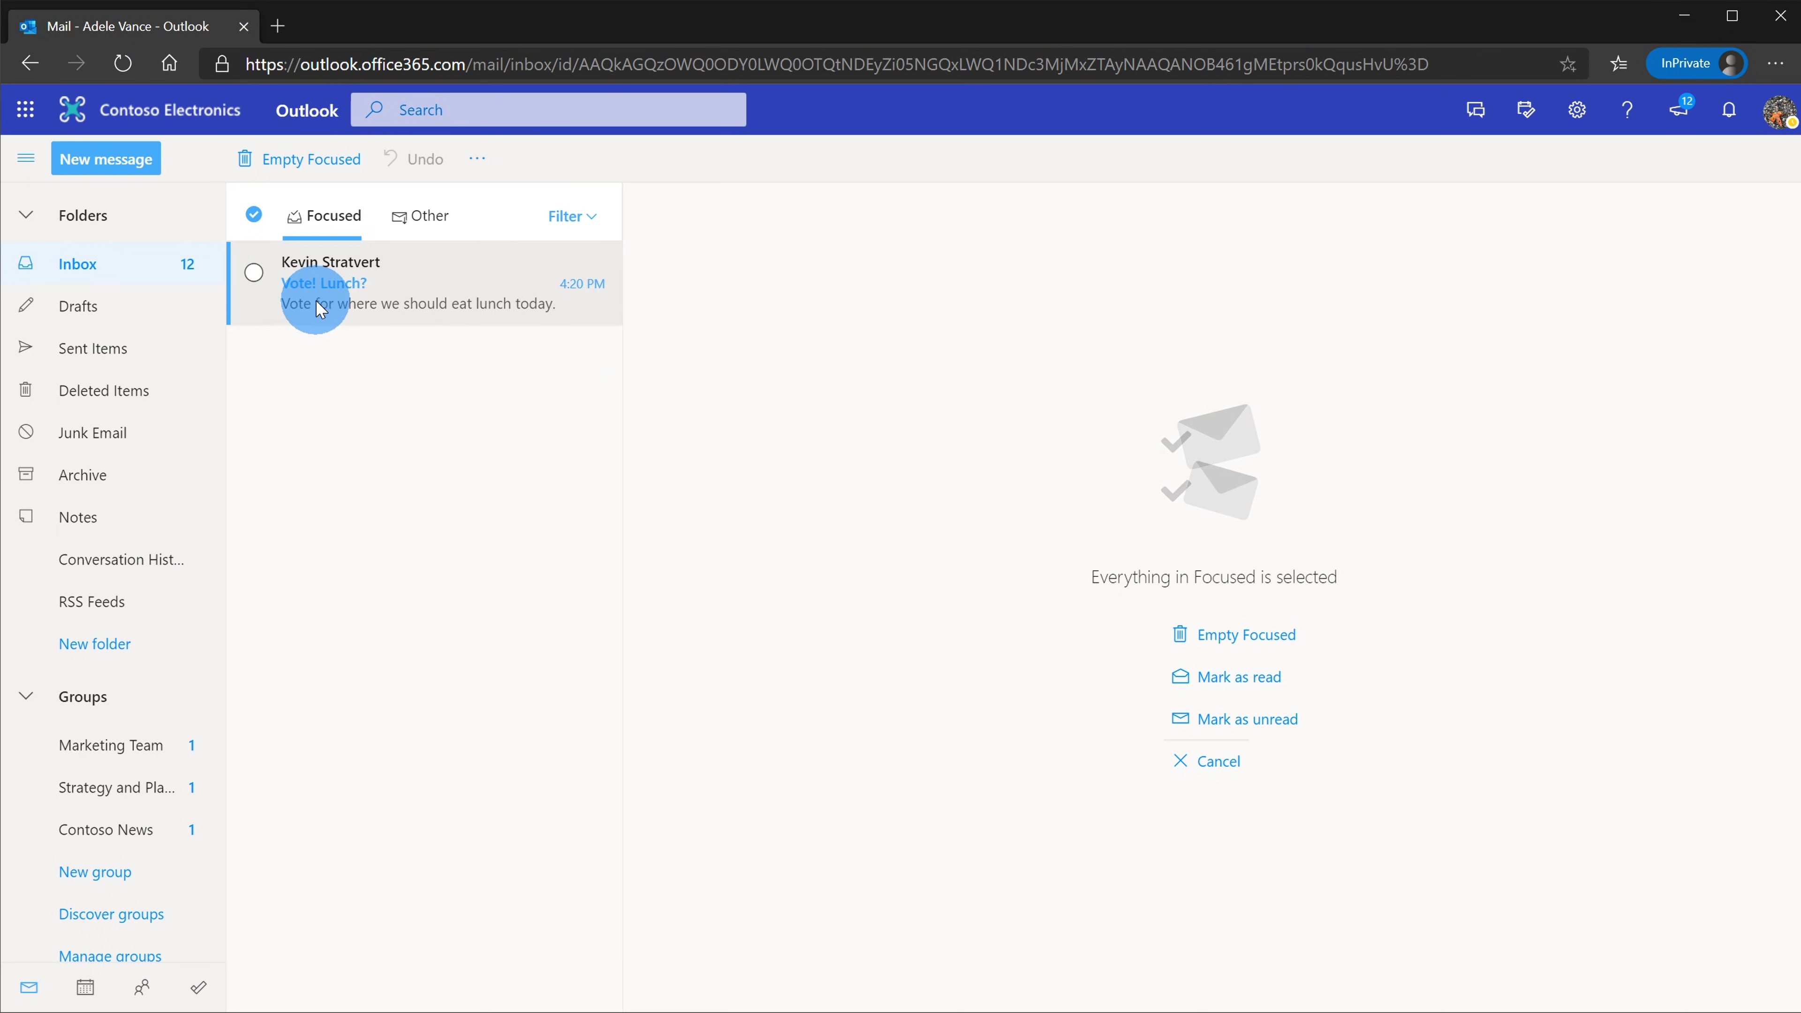
# Step: In a recipient's Outlook web mailbox, open the "Vote! Lunch?" message and submit a vote for Thai
pyautogui.click(495, 291)
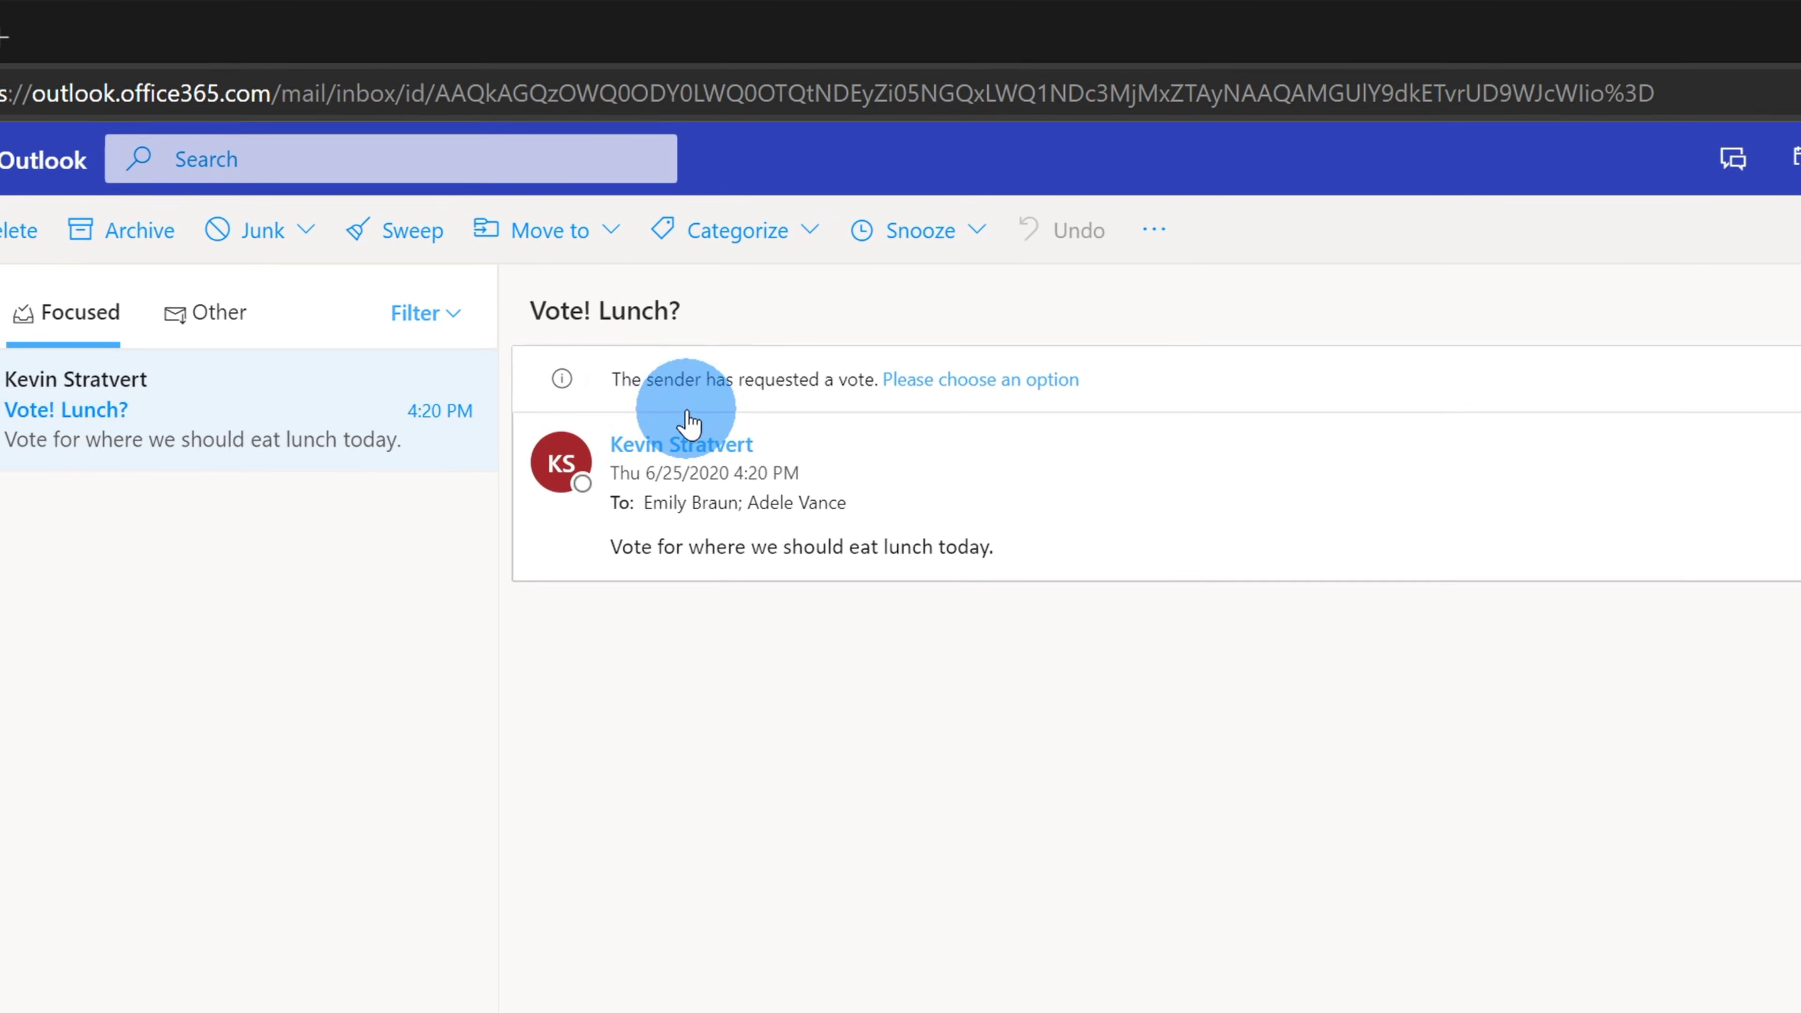
pyautogui.click(955, 393)
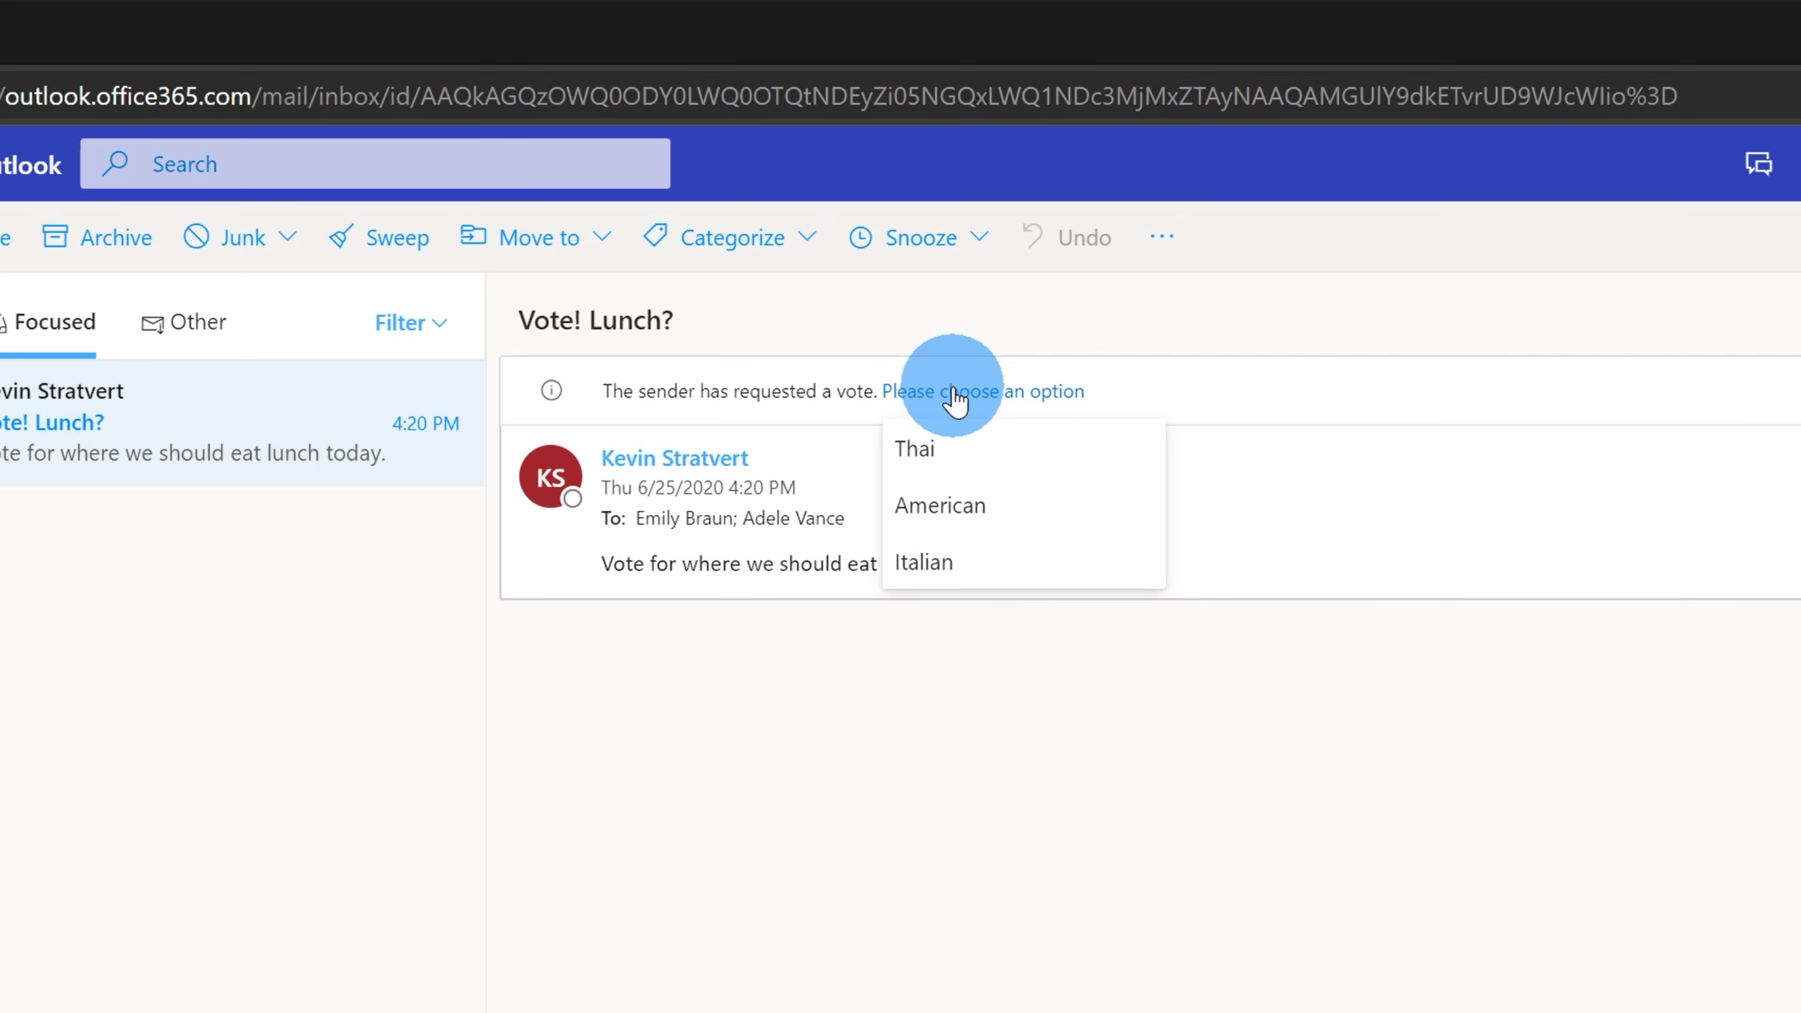
pyautogui.click(958, 451)
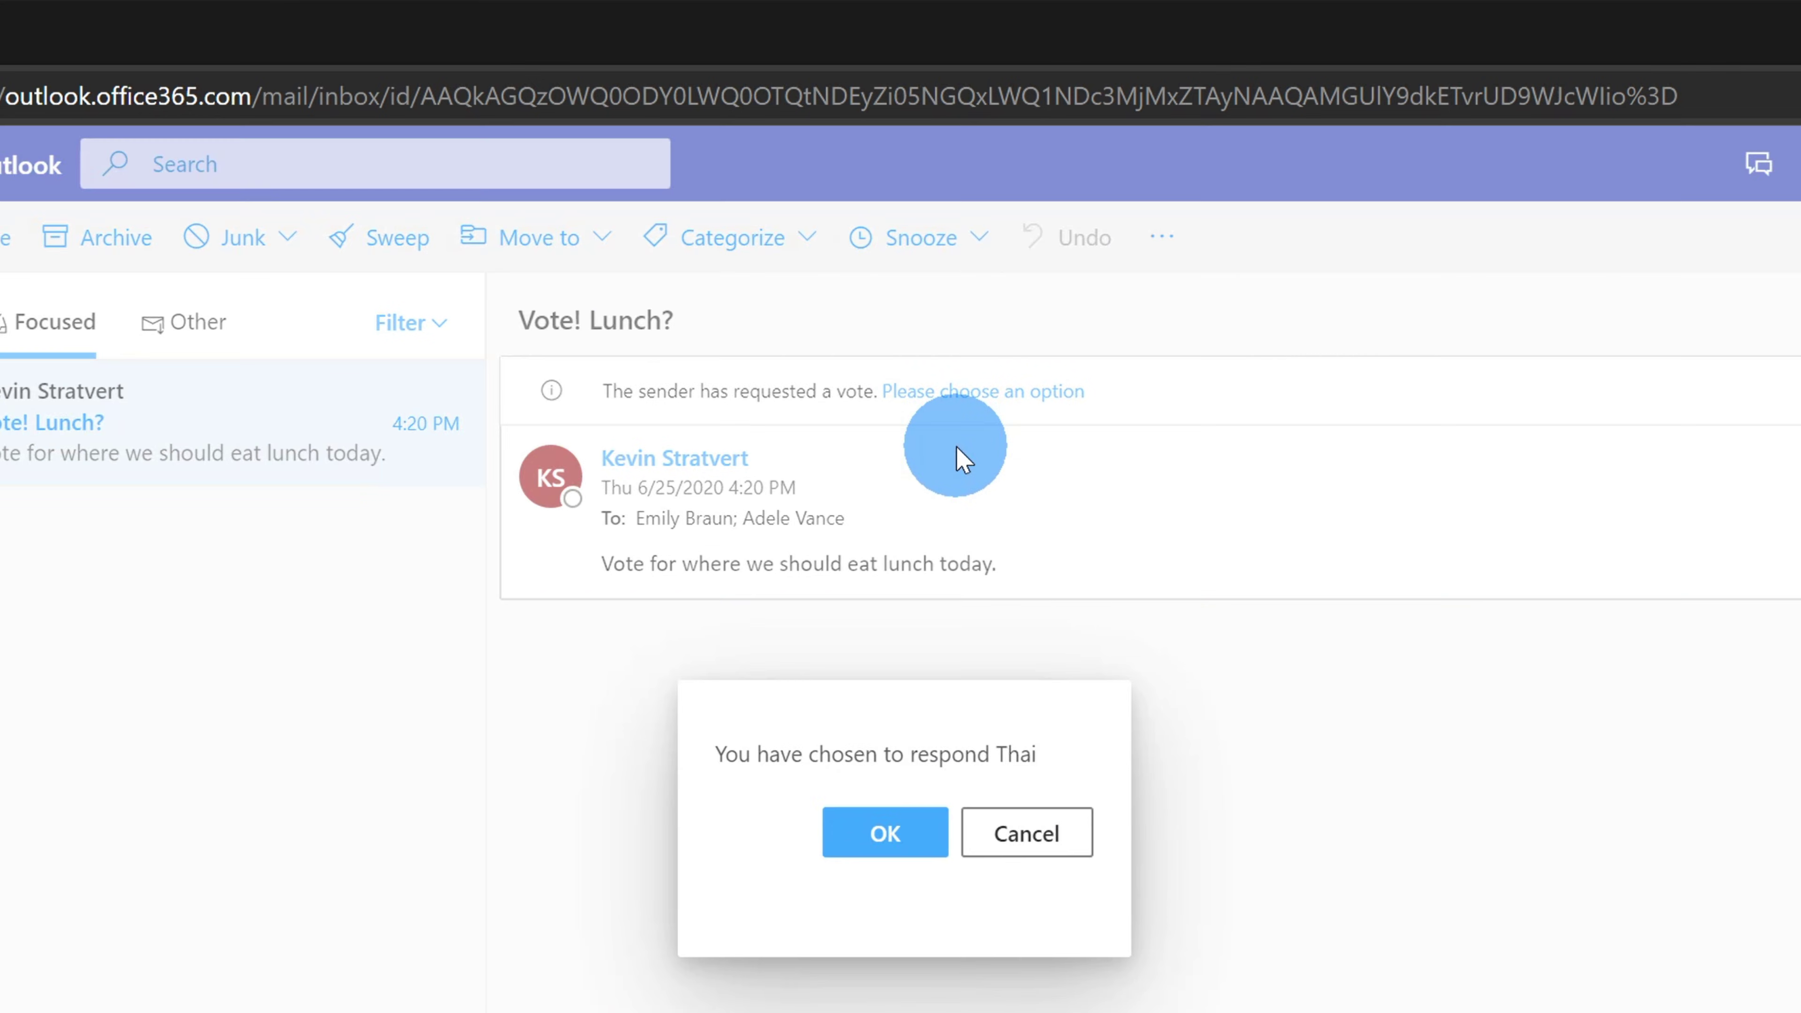
pyautogui.click(869, 841)
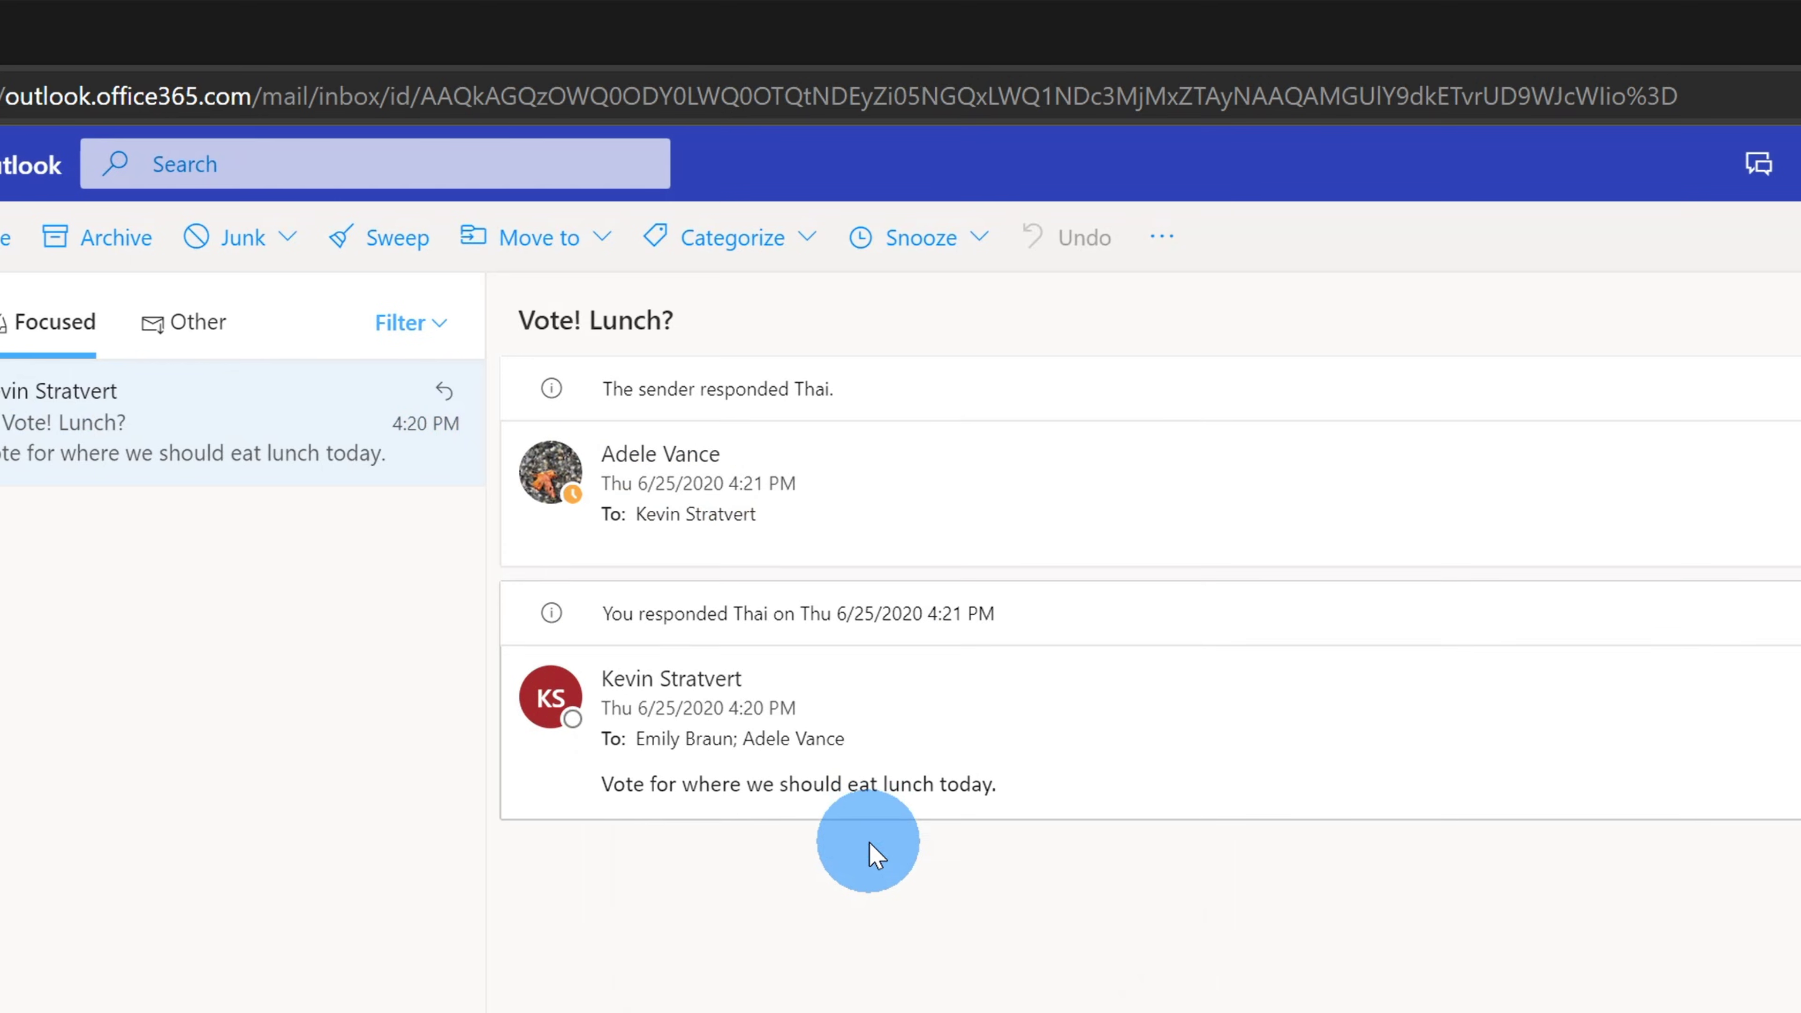
# Step: Switch to the other recipient's Outlook web mailbox, open the "Vote! Lunch?" message and submit a vote for Thai
pyautogui.hotkey('alt', 'Tab')
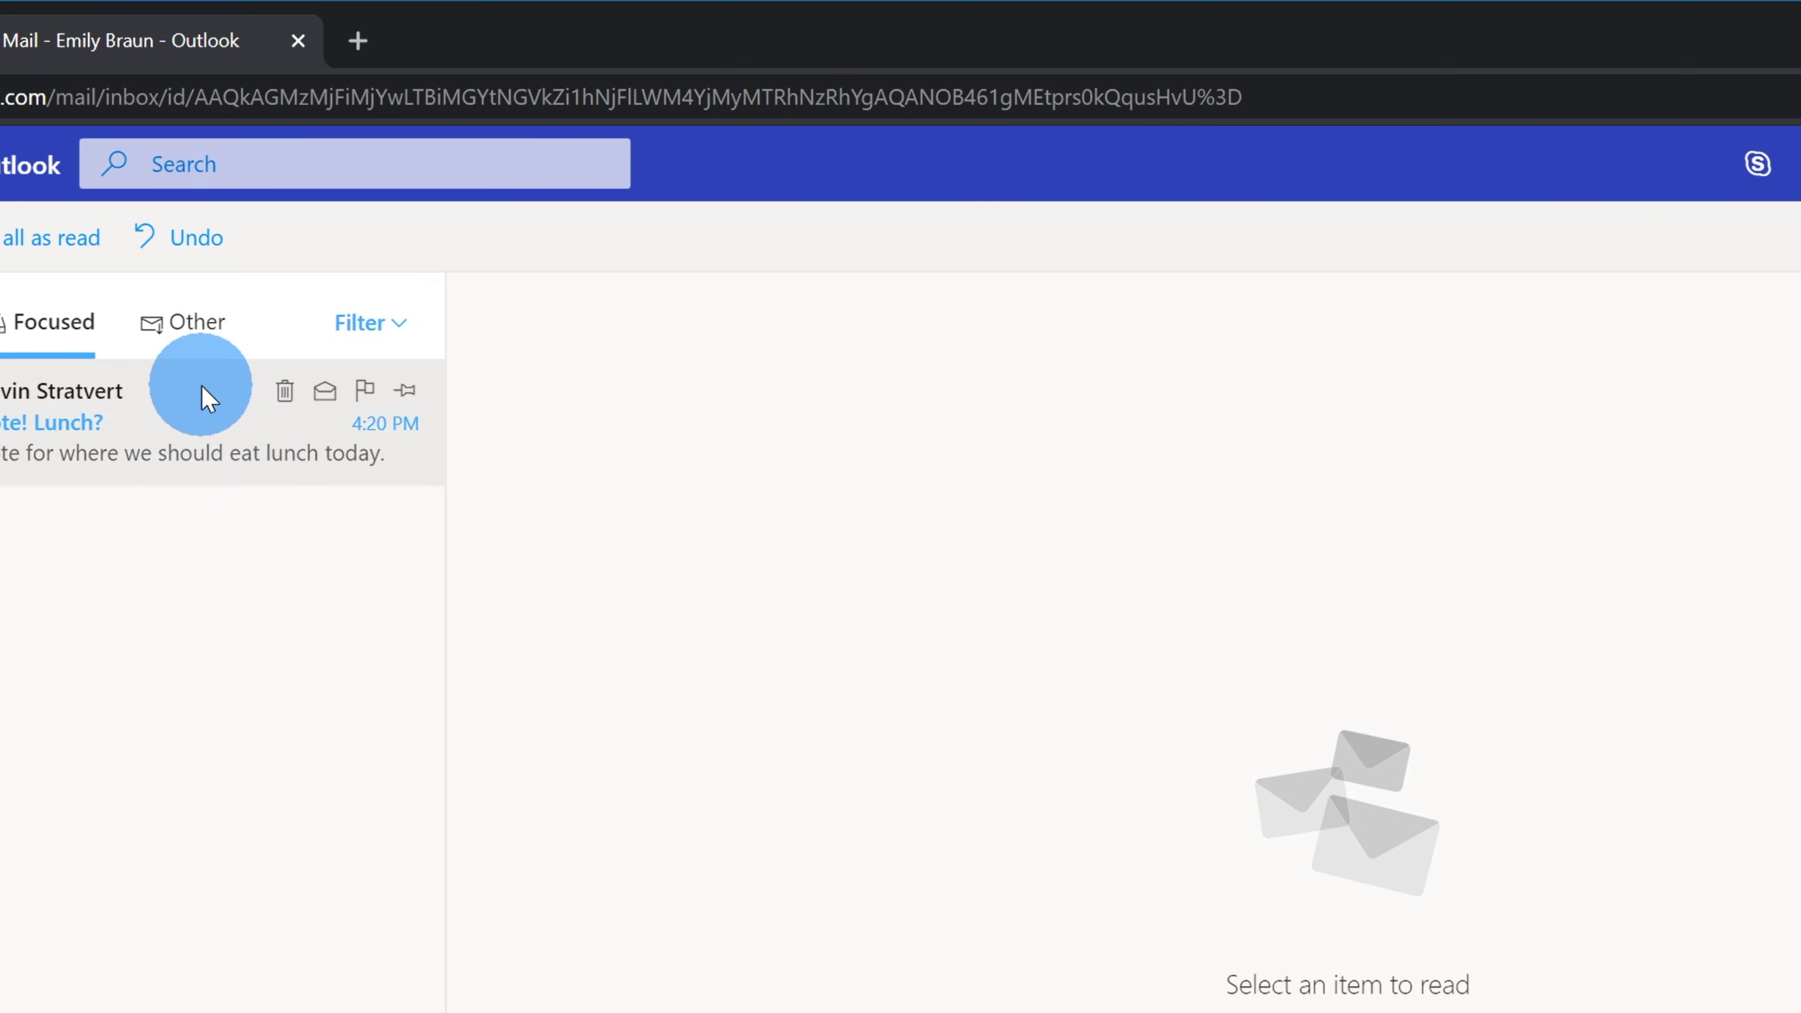
pyautogui.click(209, 415)
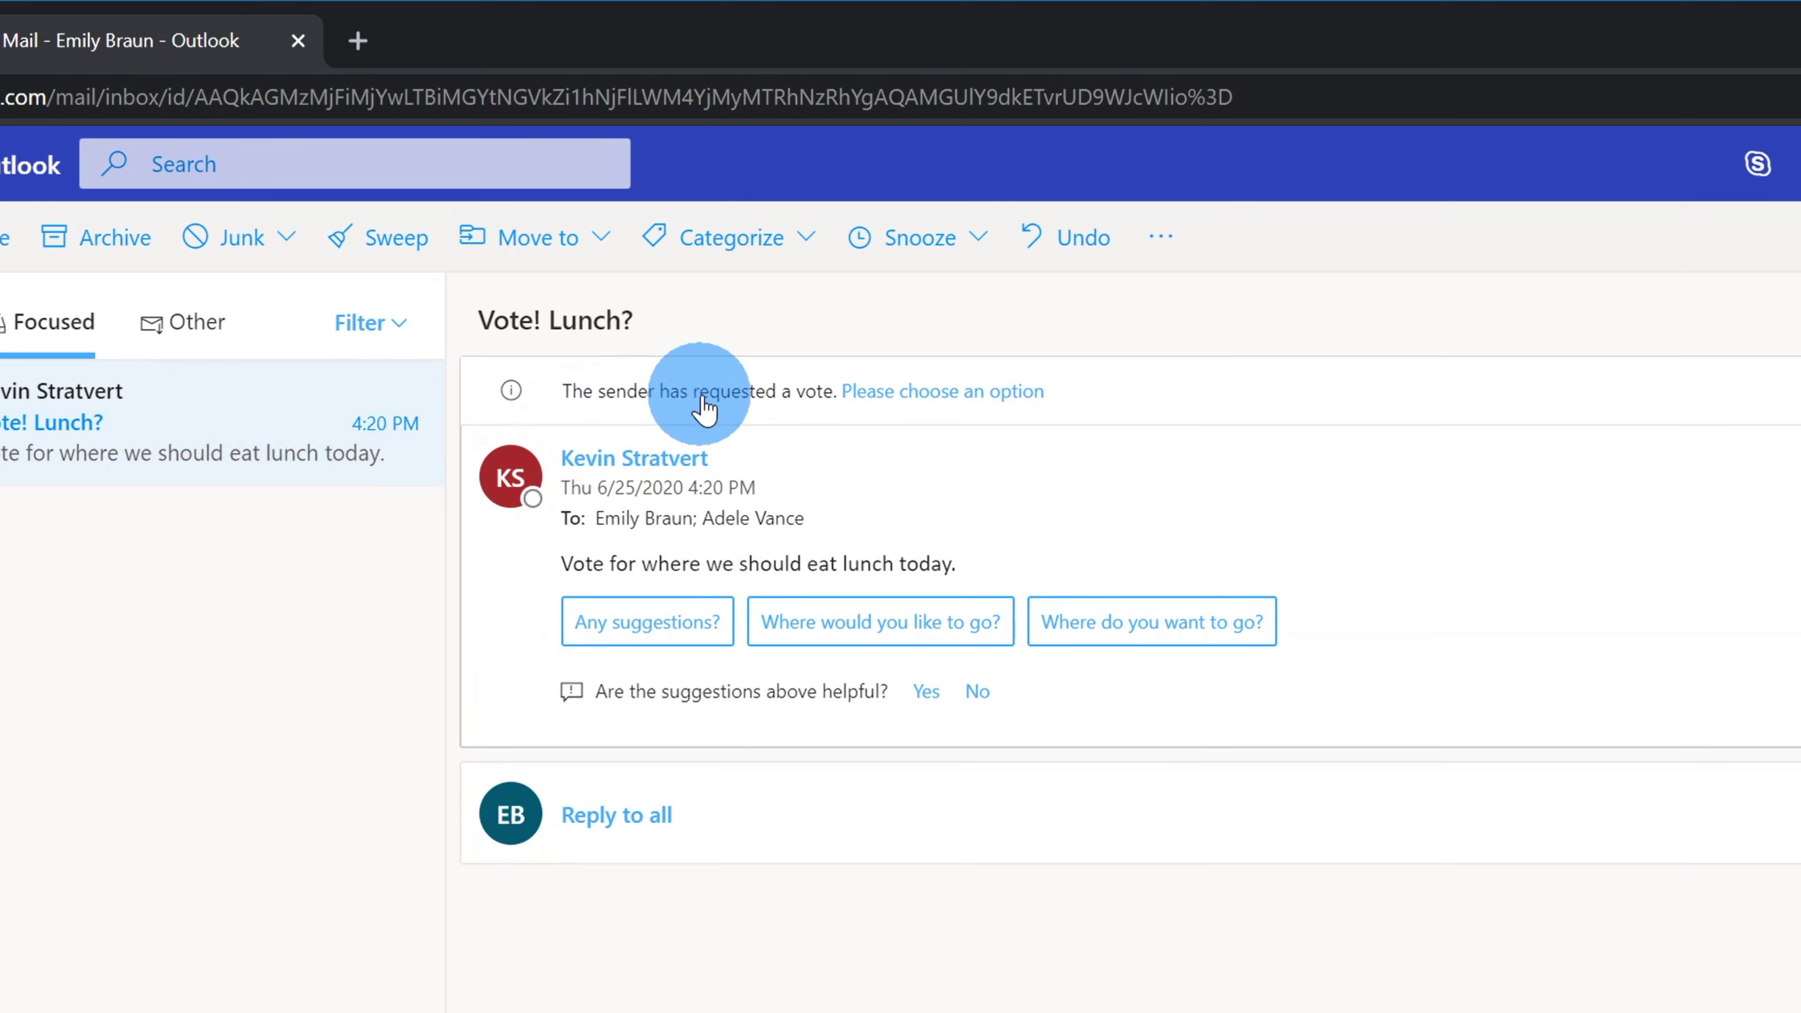
pyautogui.click(881, 402)
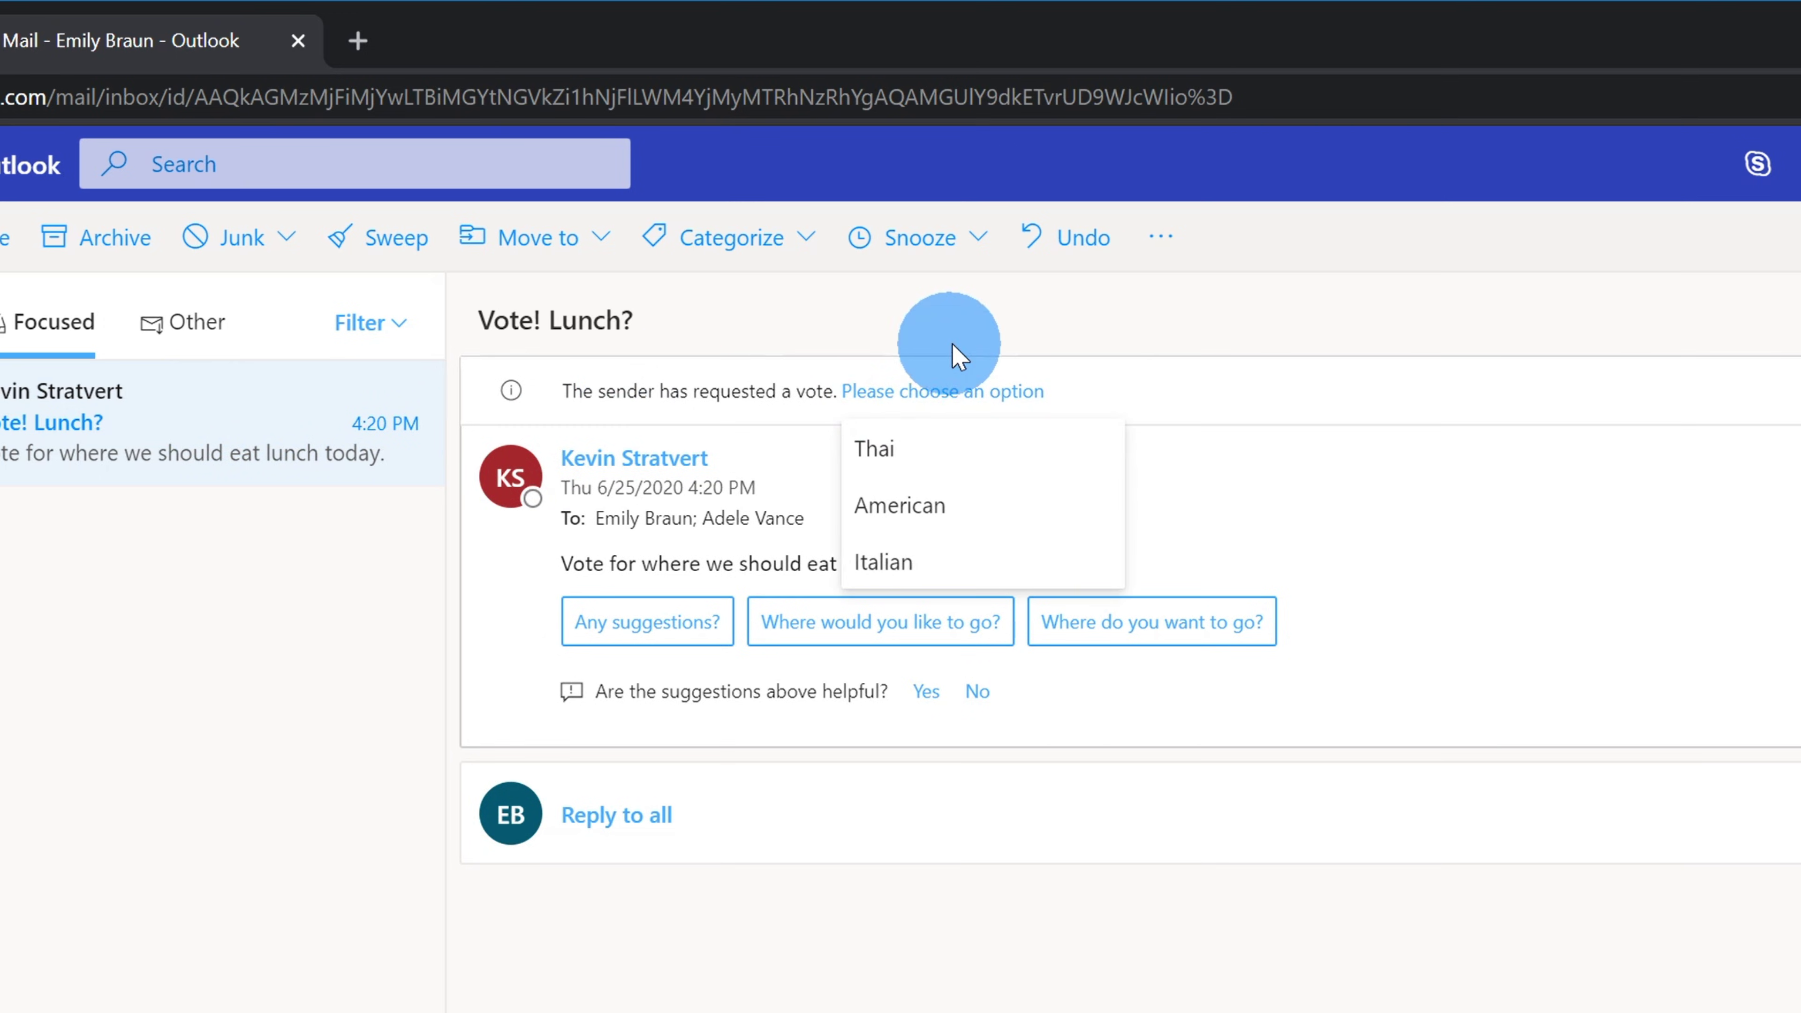
pyautogui.click(1001, 454)
pyautogui.click(894, 835)
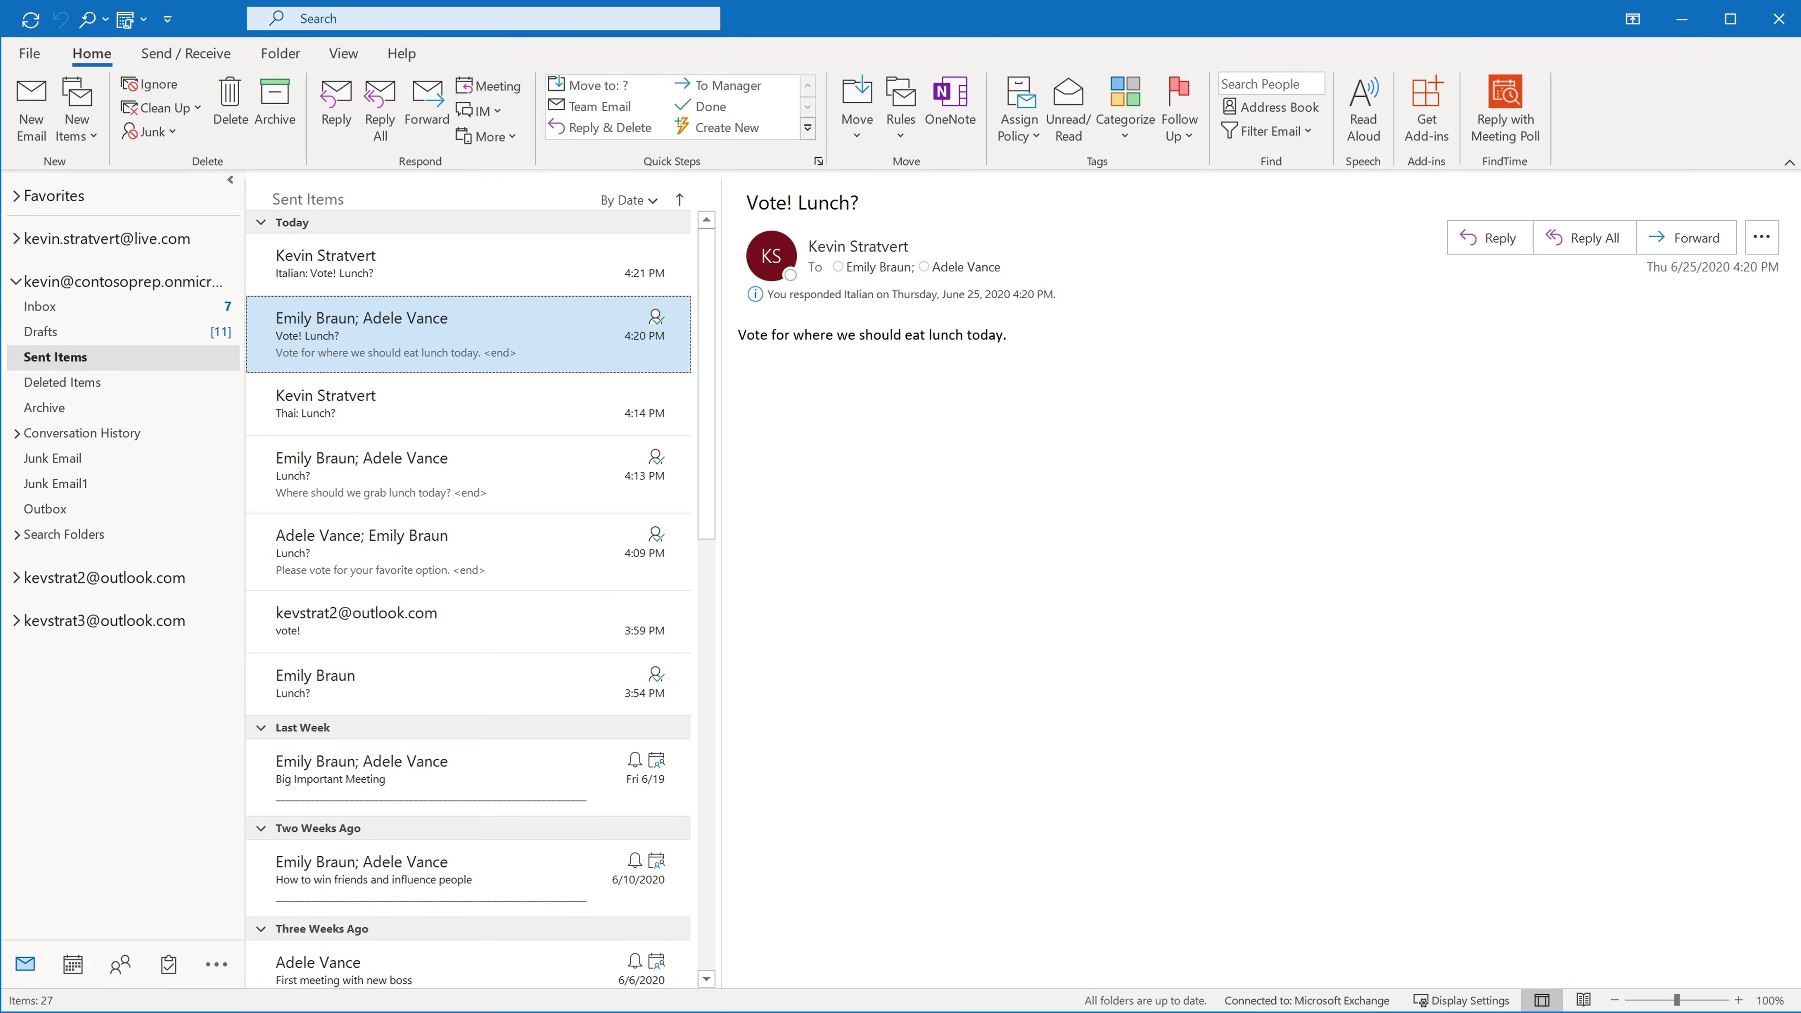
# Step: In the desktop Outlook inbox, expand the "Vote! Lunch?" conversation and read each participant's individual voting reply
pyautogui.click(81, 312)
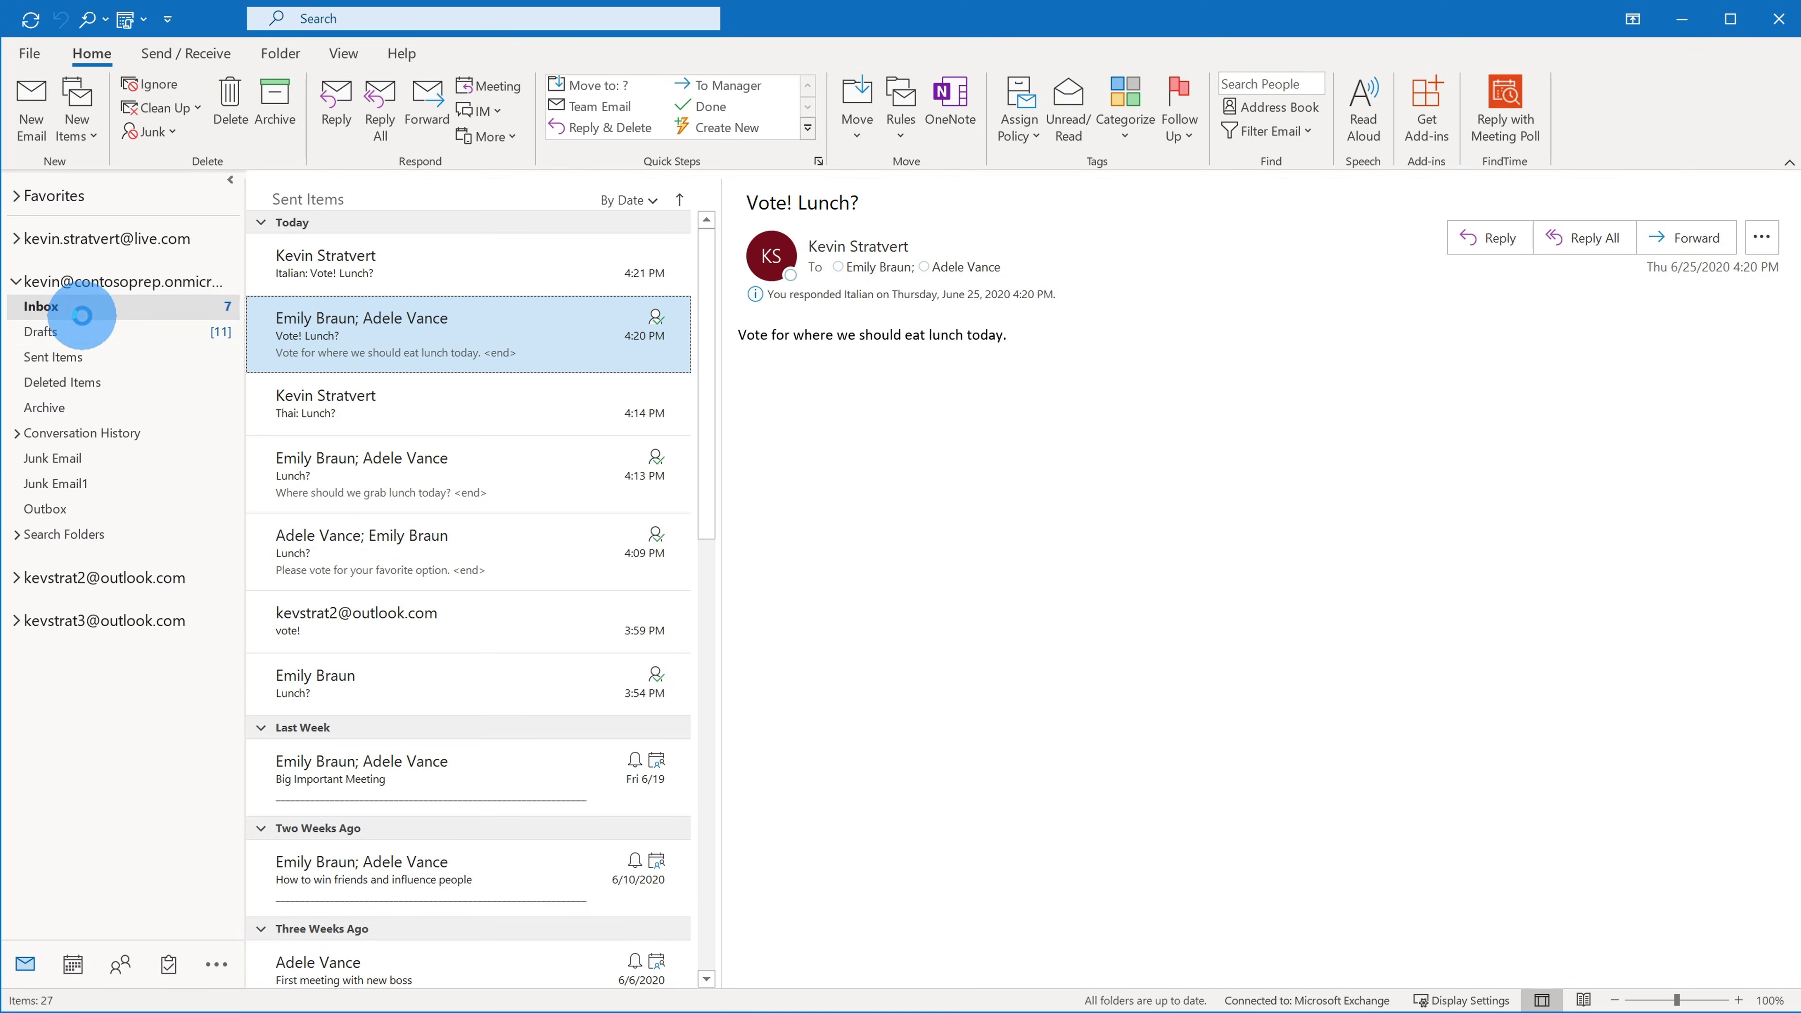
pyautogui.click(355, 278)
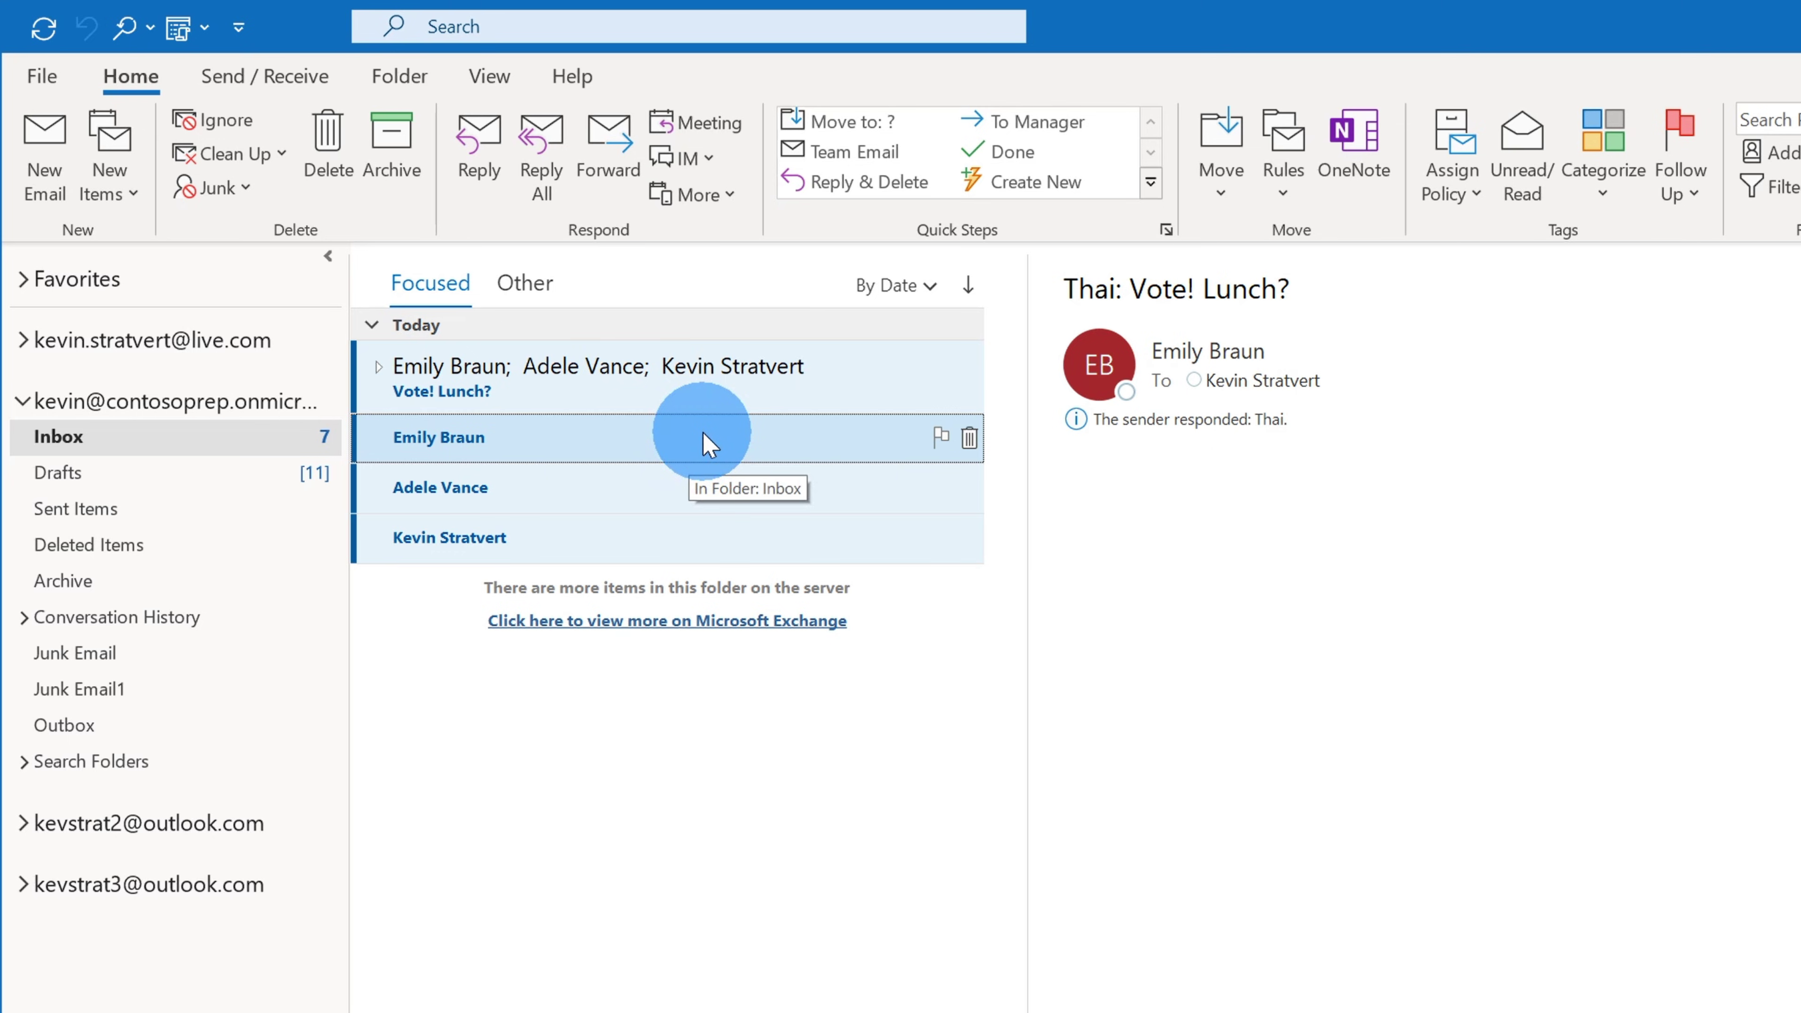
pyautogui.click(764, 496)
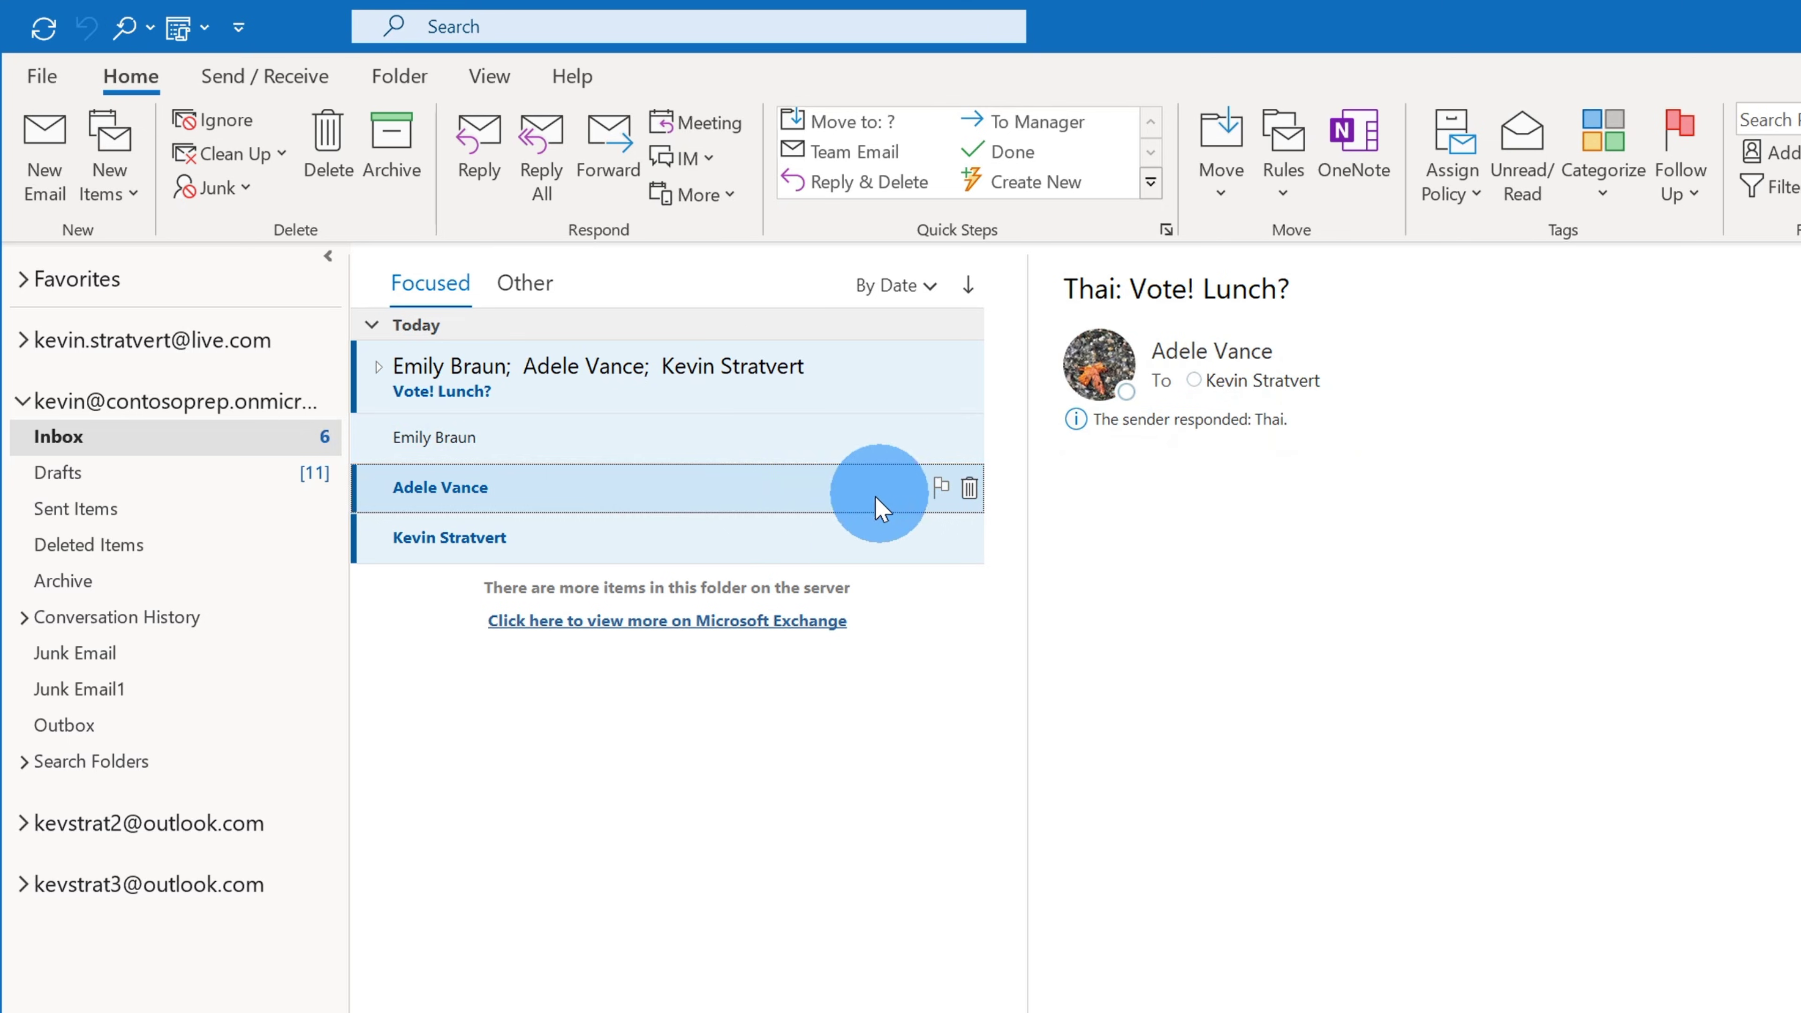
pyautogui.click(823, 537)
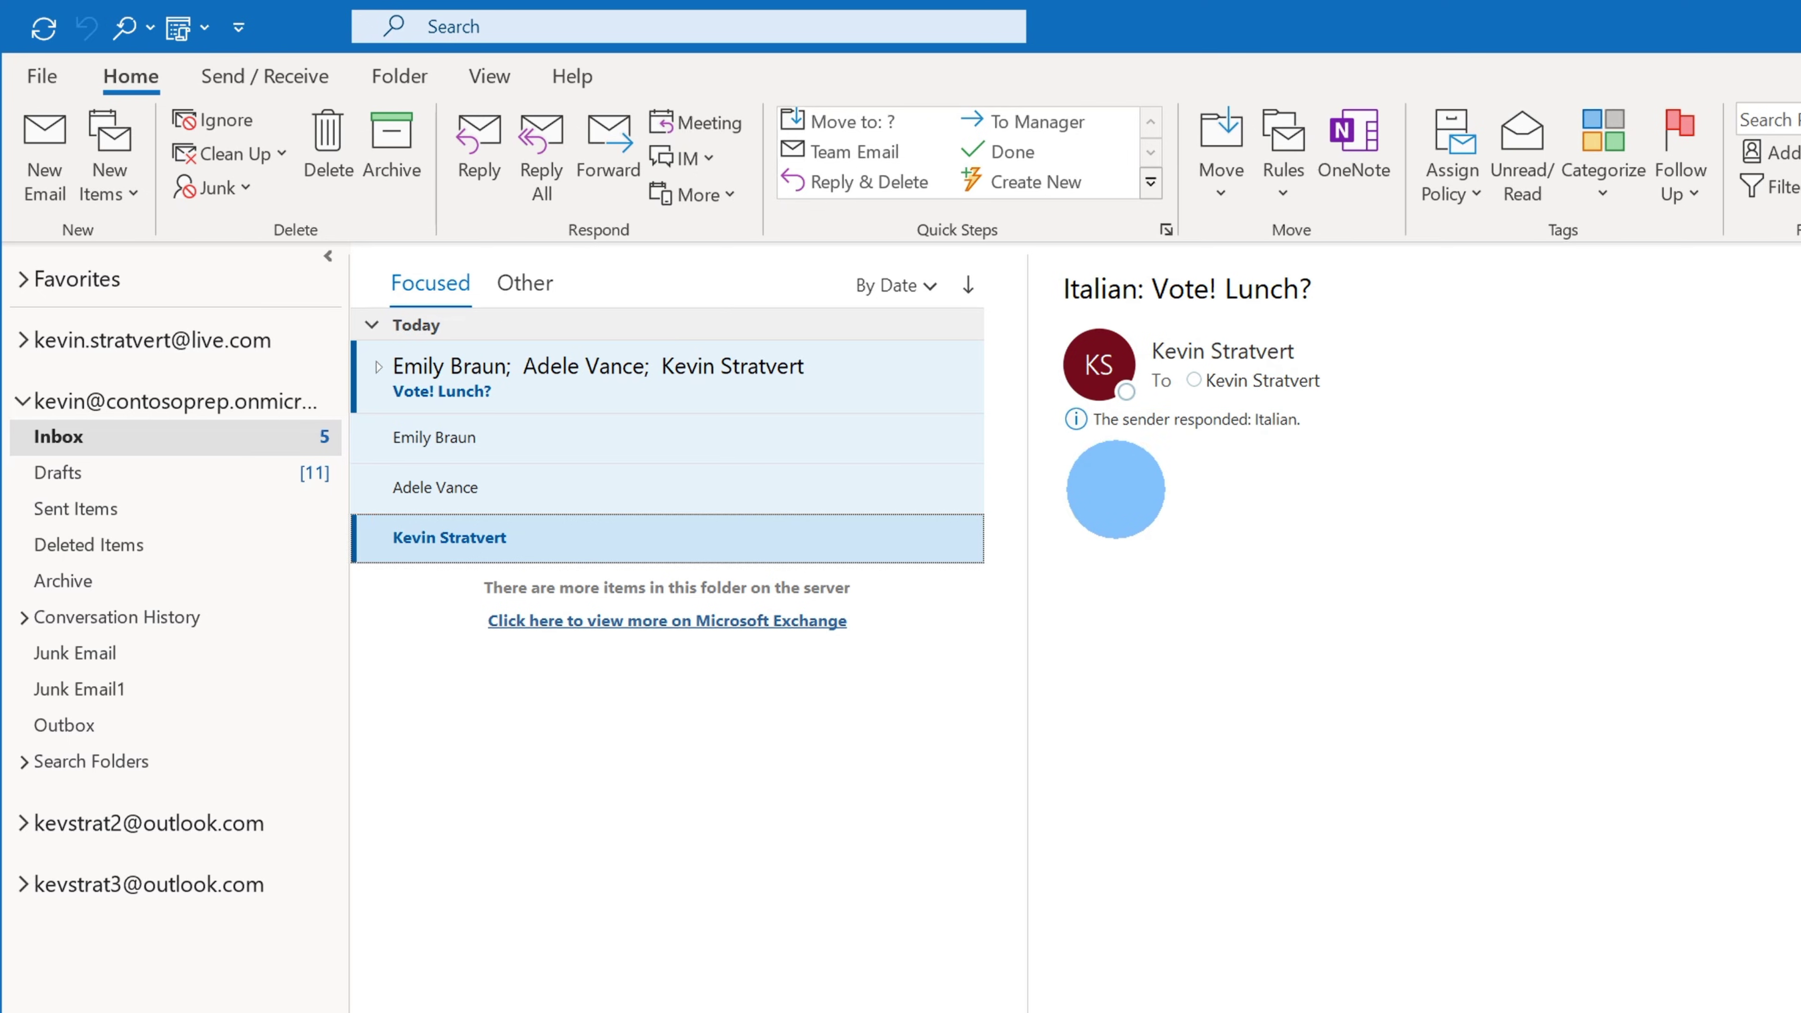
pyautogui.click(831, 495)
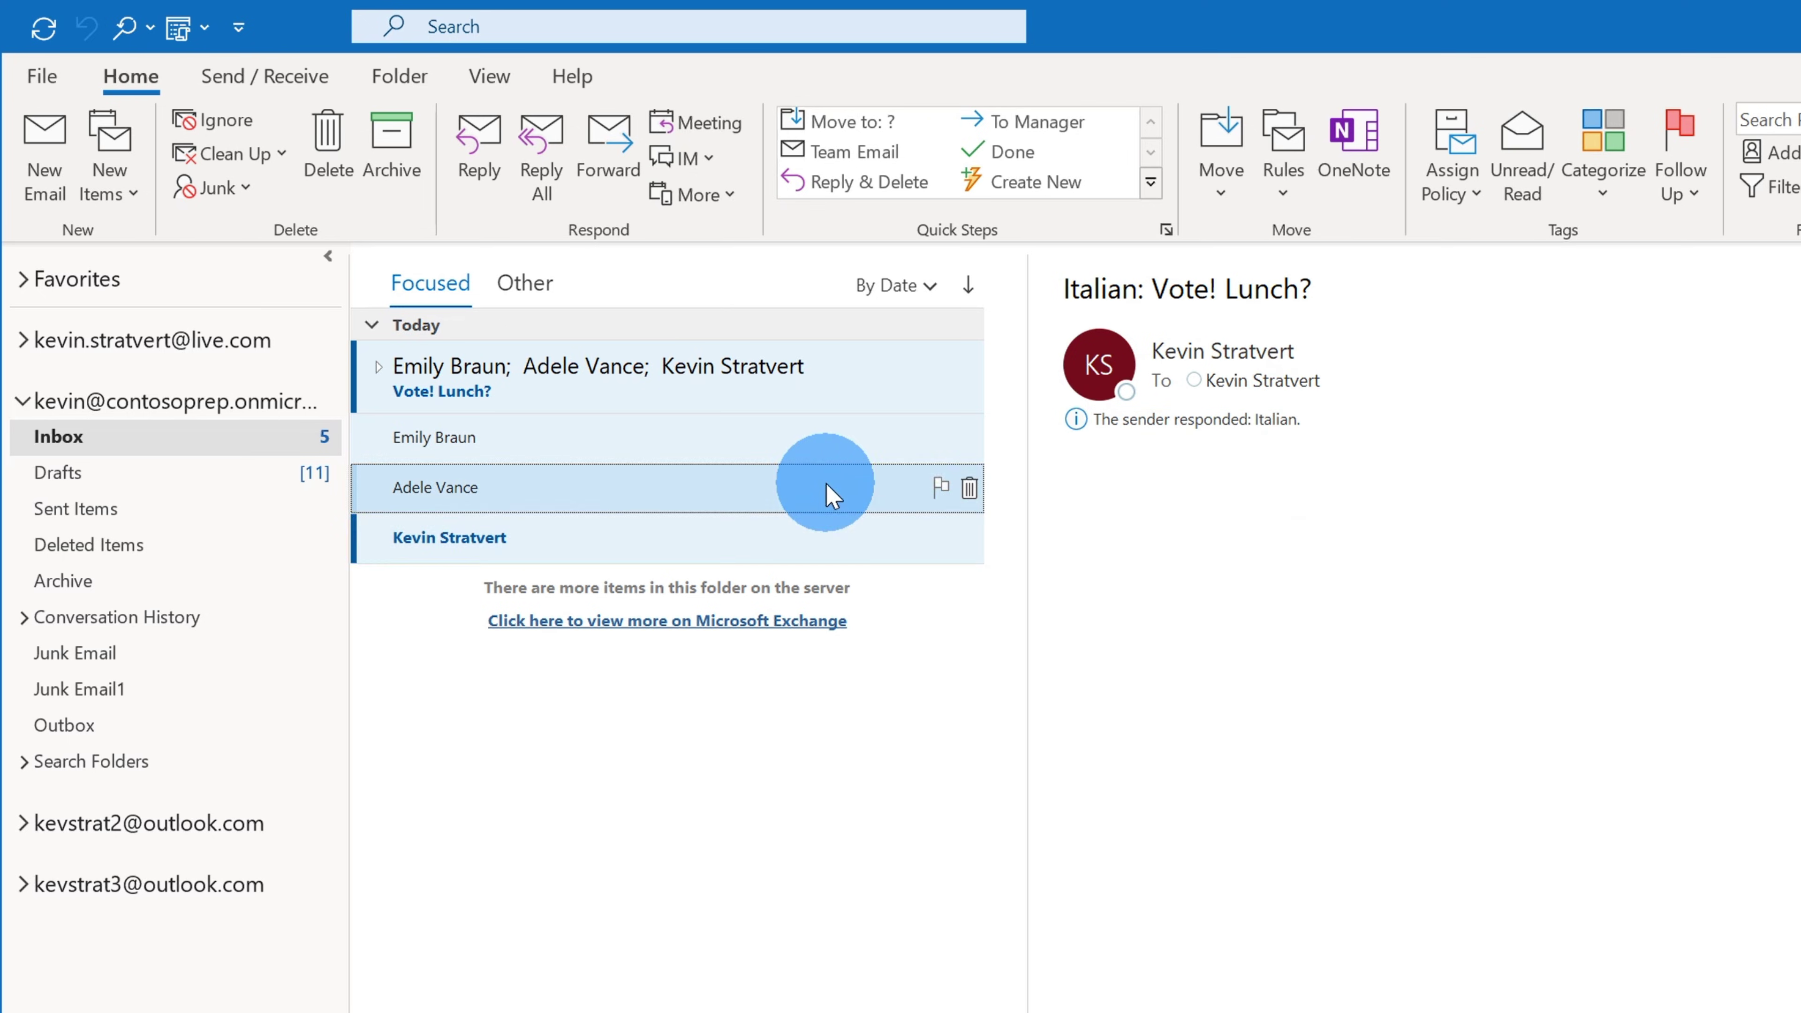
# Step: From the first recipient's reply in the "Vote! Lunch?" conversation, open the poll's voting responses
pyautogui.click(831, 454)
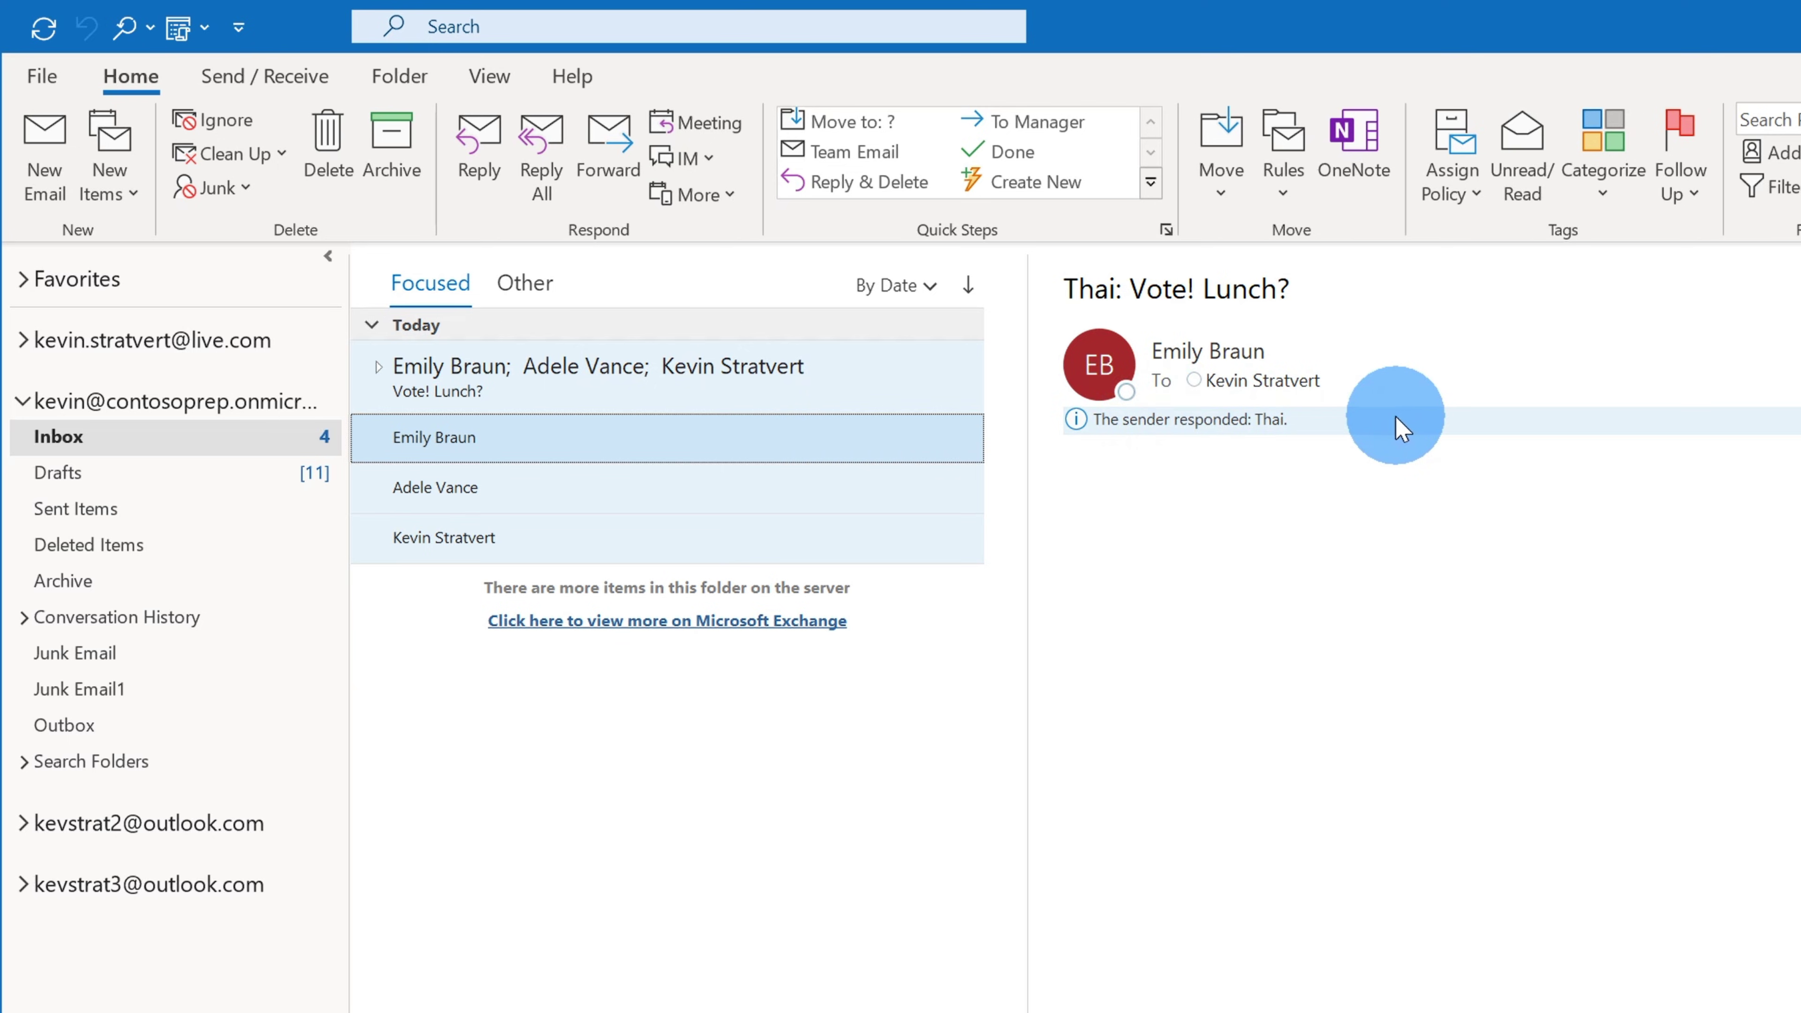
pyautogui.click(1353, 419)
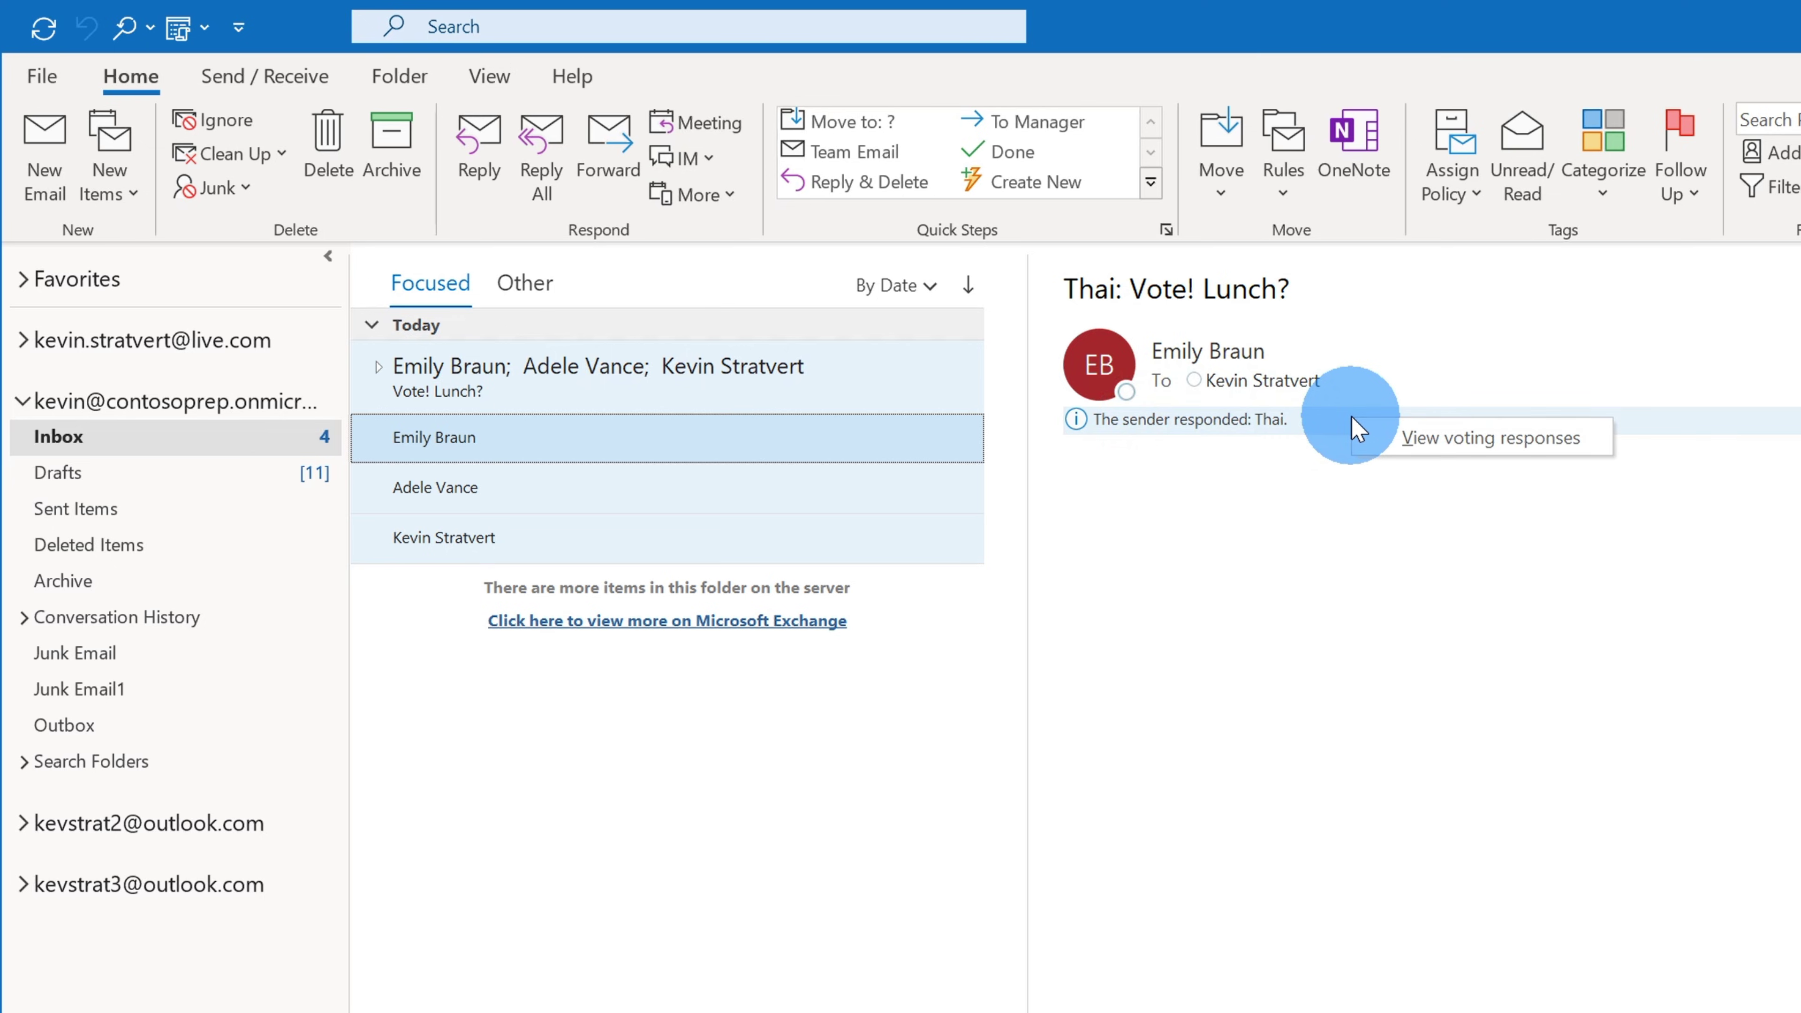
pyautogui.click(1402, 440)
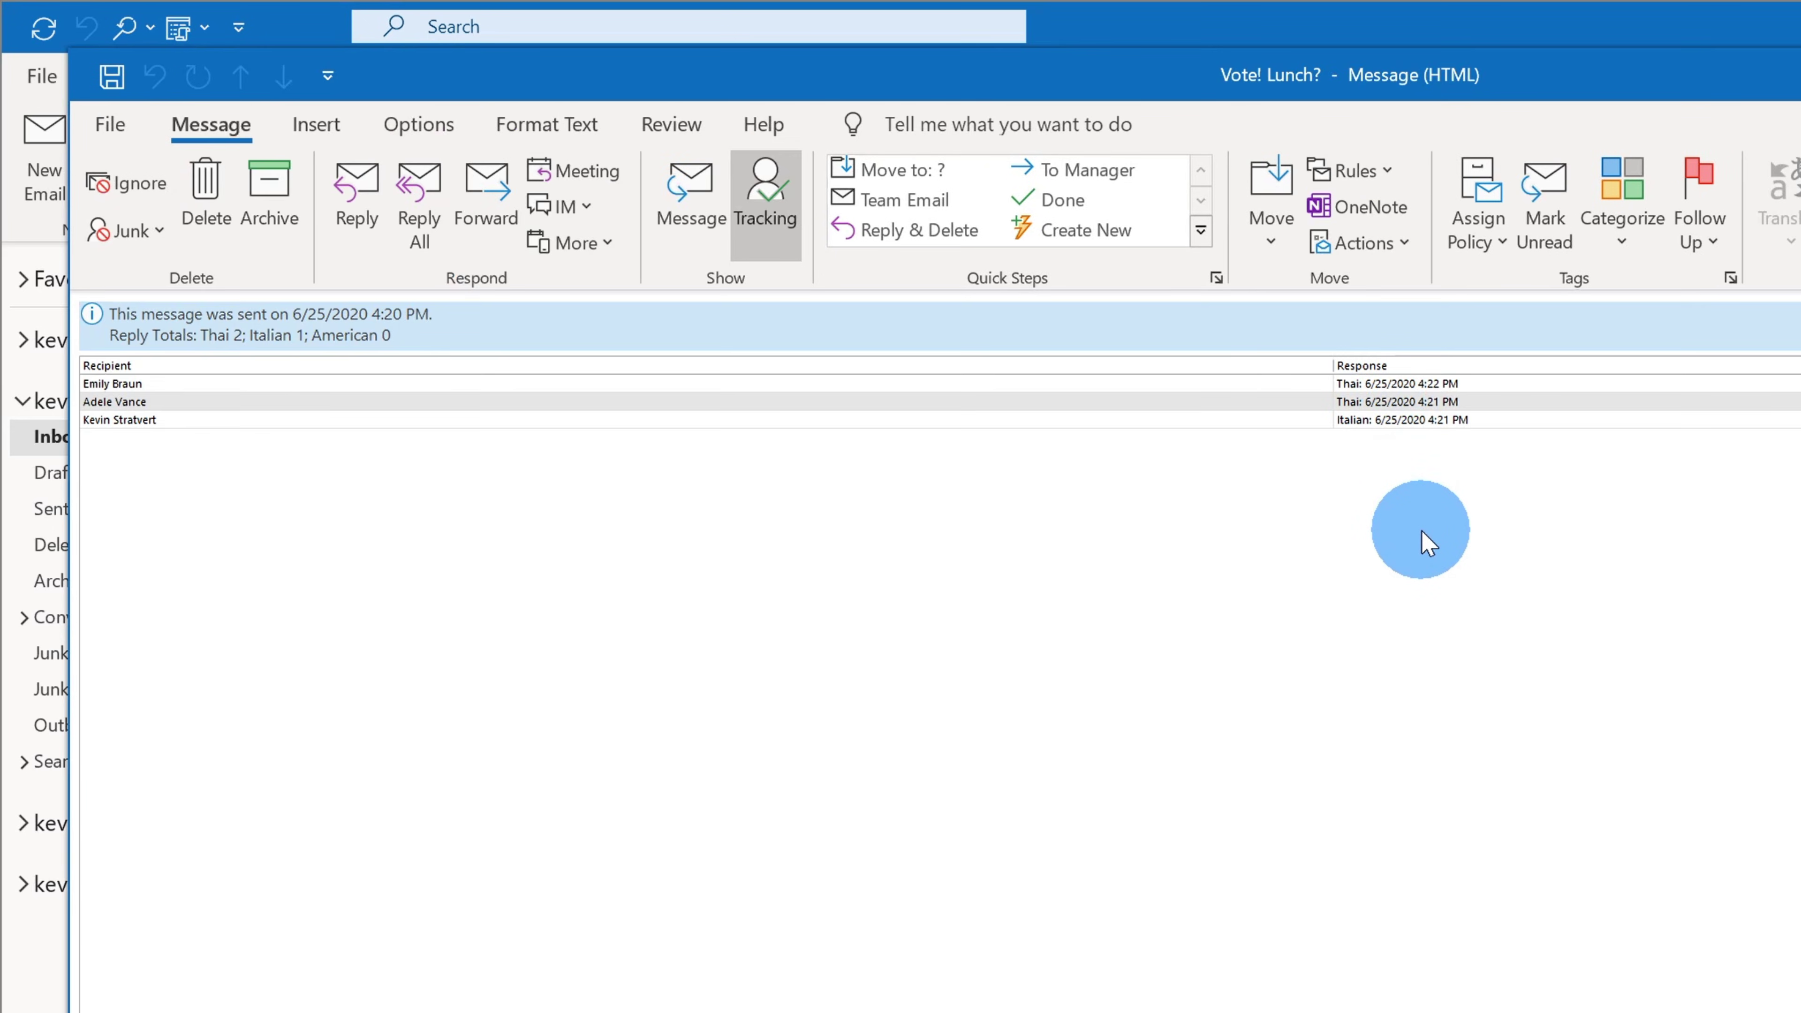
# Step: Review each recipient's tracked response and the reply totals for Thai, Italian and American
pyautogui.click(227, 386)
pyautogui.click(221, 402)
pyautogui.click(221, 419)
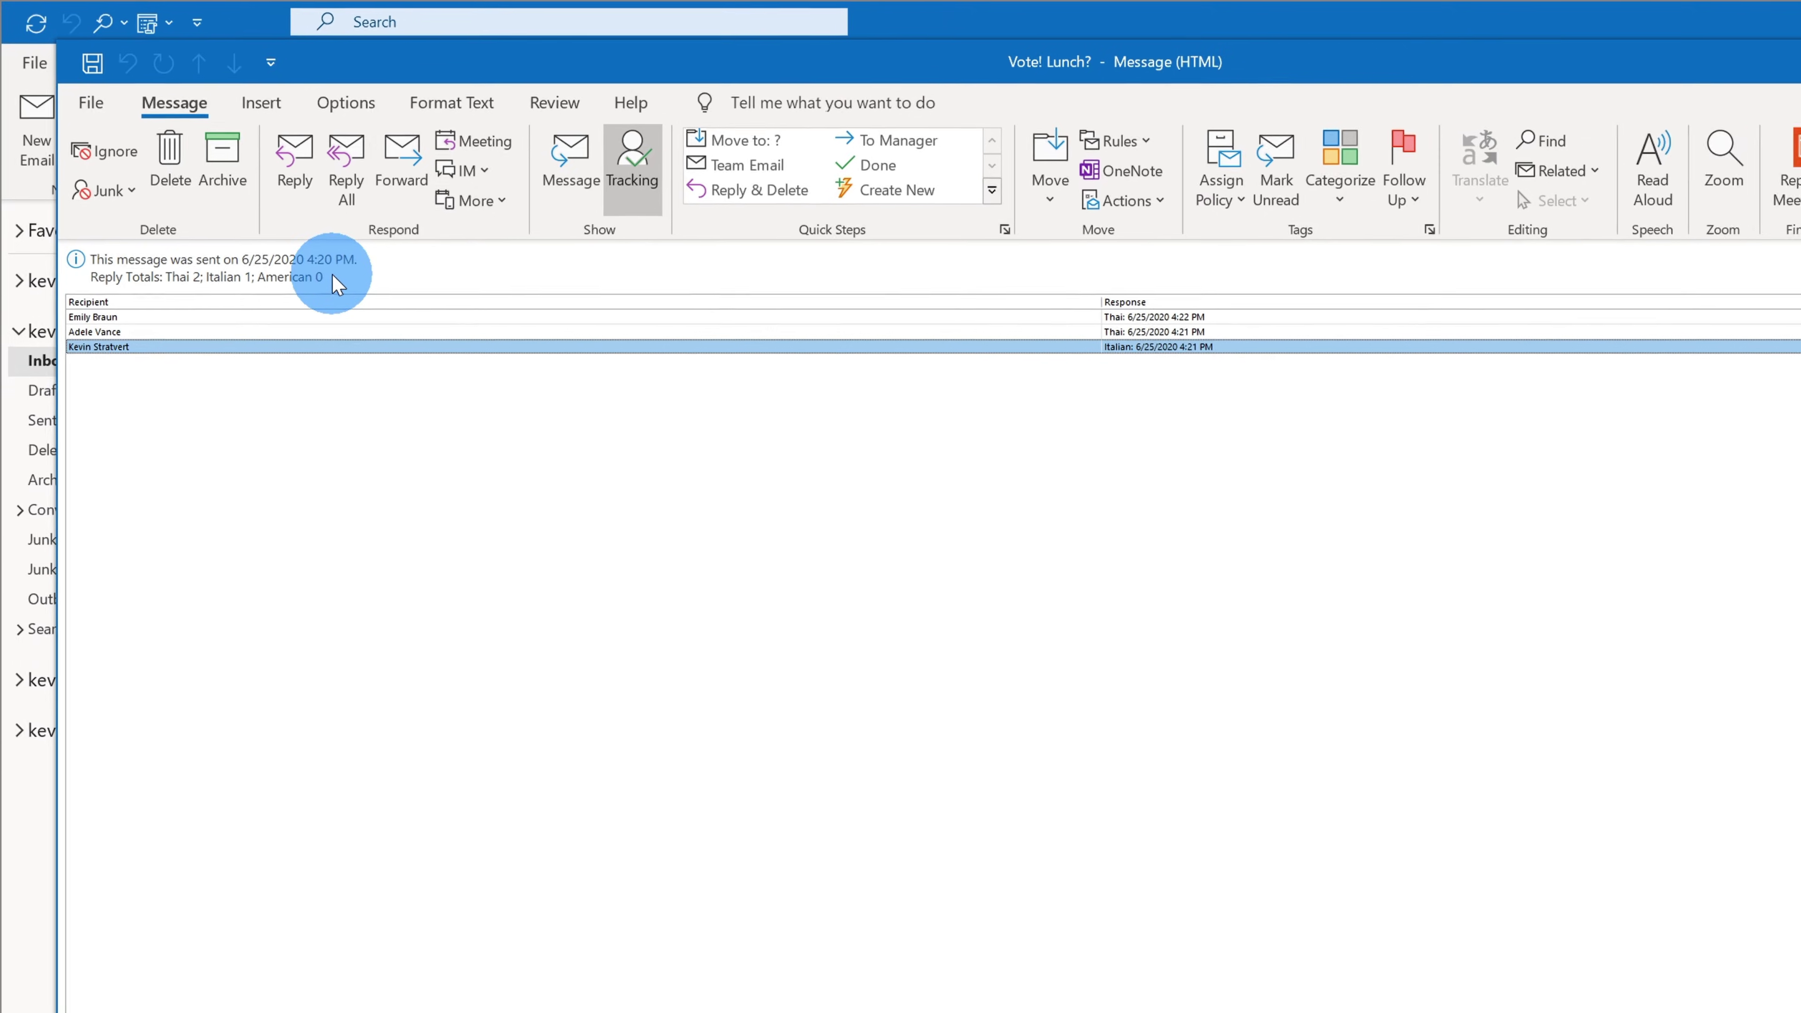
pyautogui.click(310, 256)
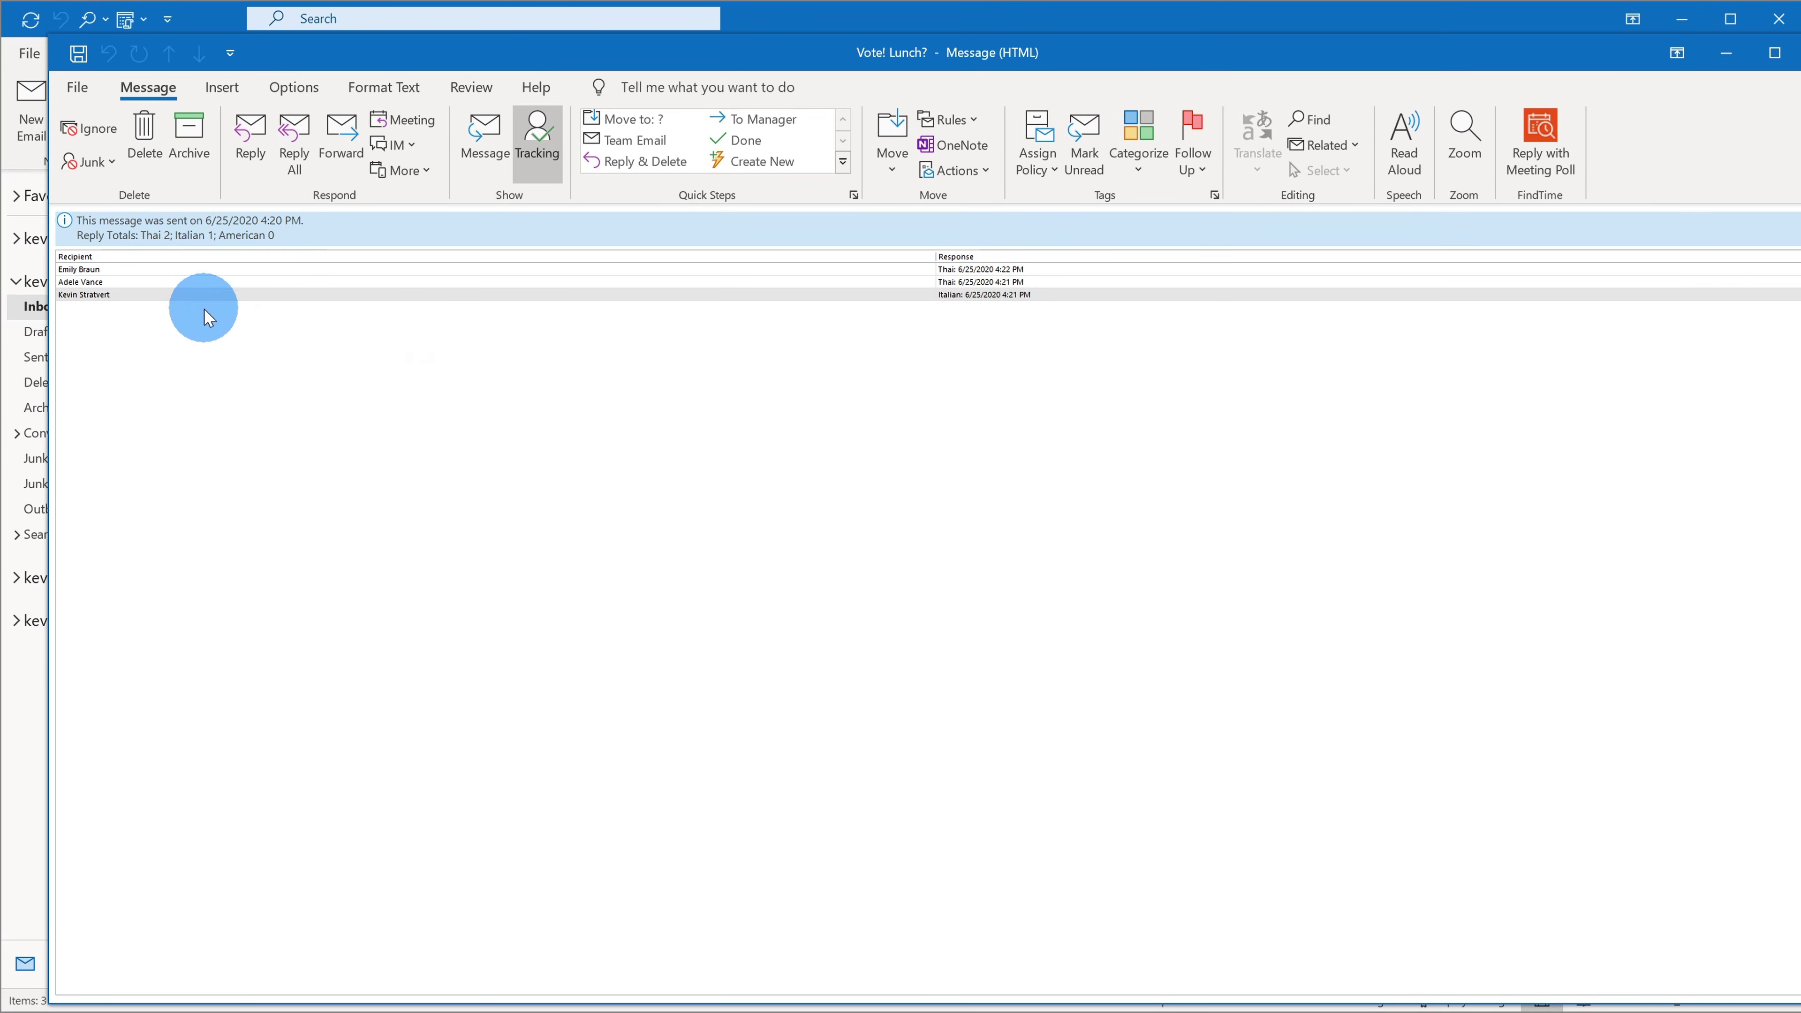
# Step: Open the print preview for the "Vote! Lunch?" tracking message
pyautogui.click(77, 87)
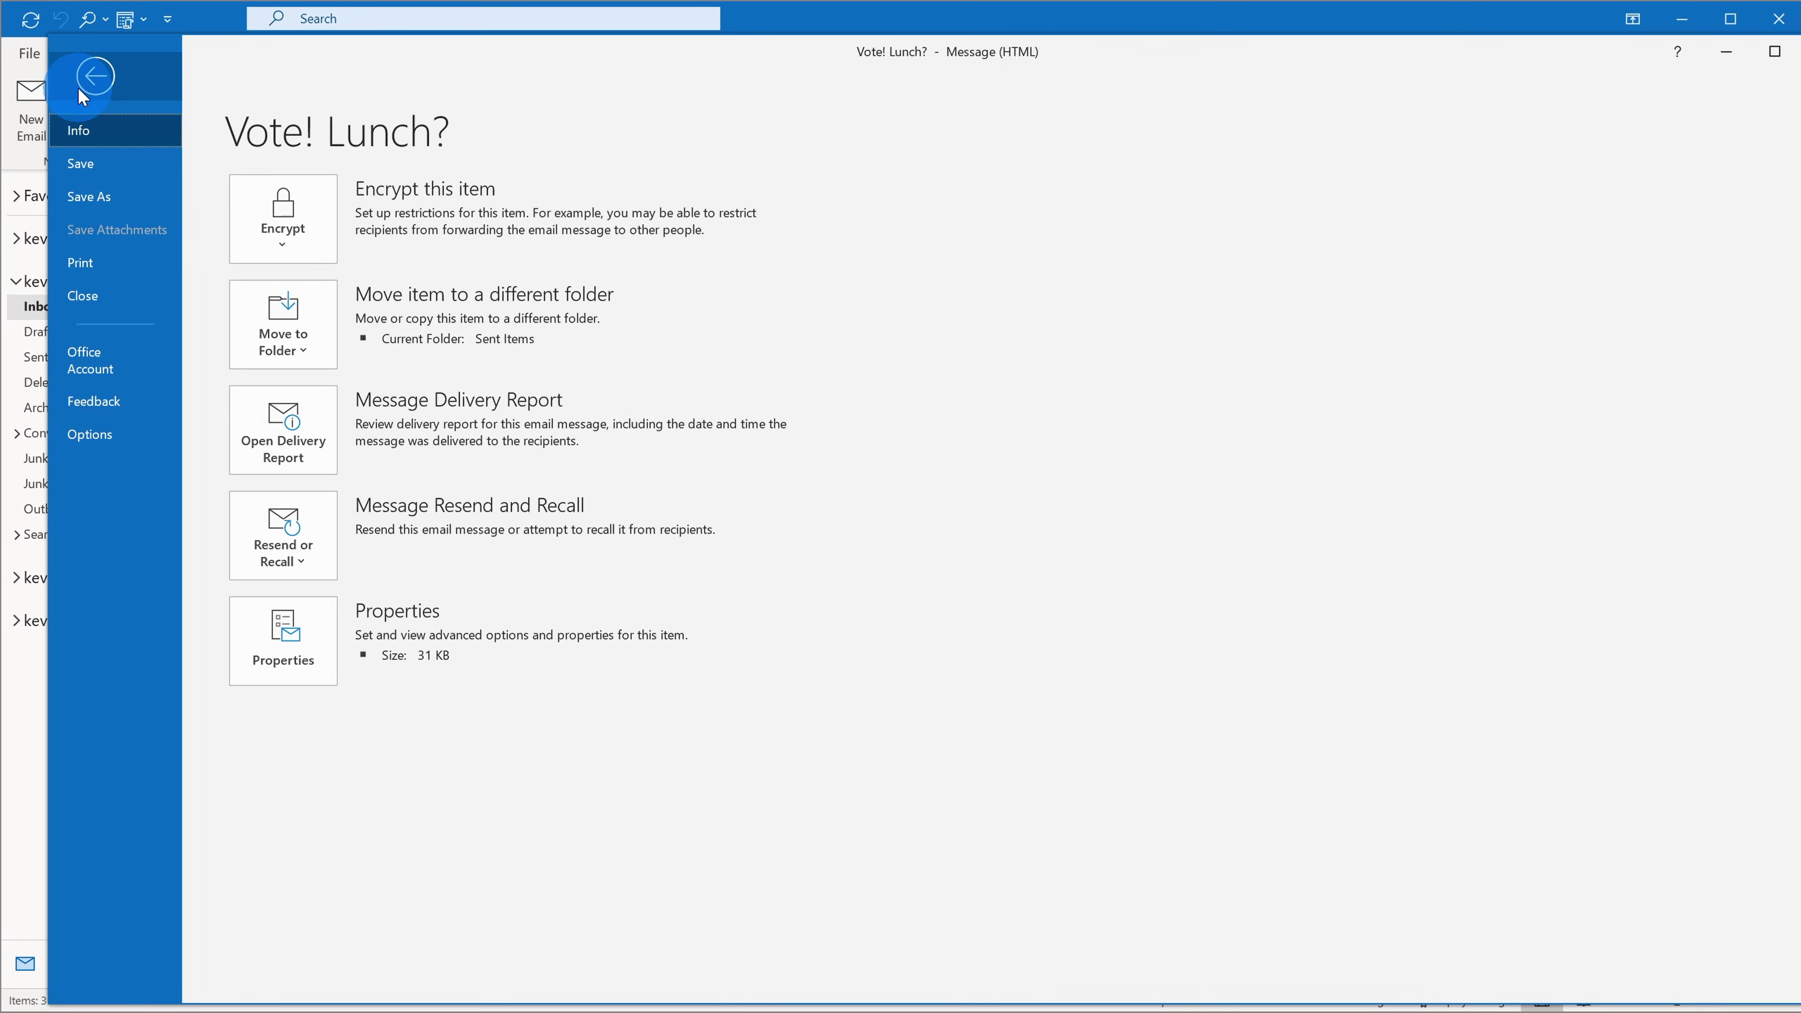
pyautogui.click(110, 264)
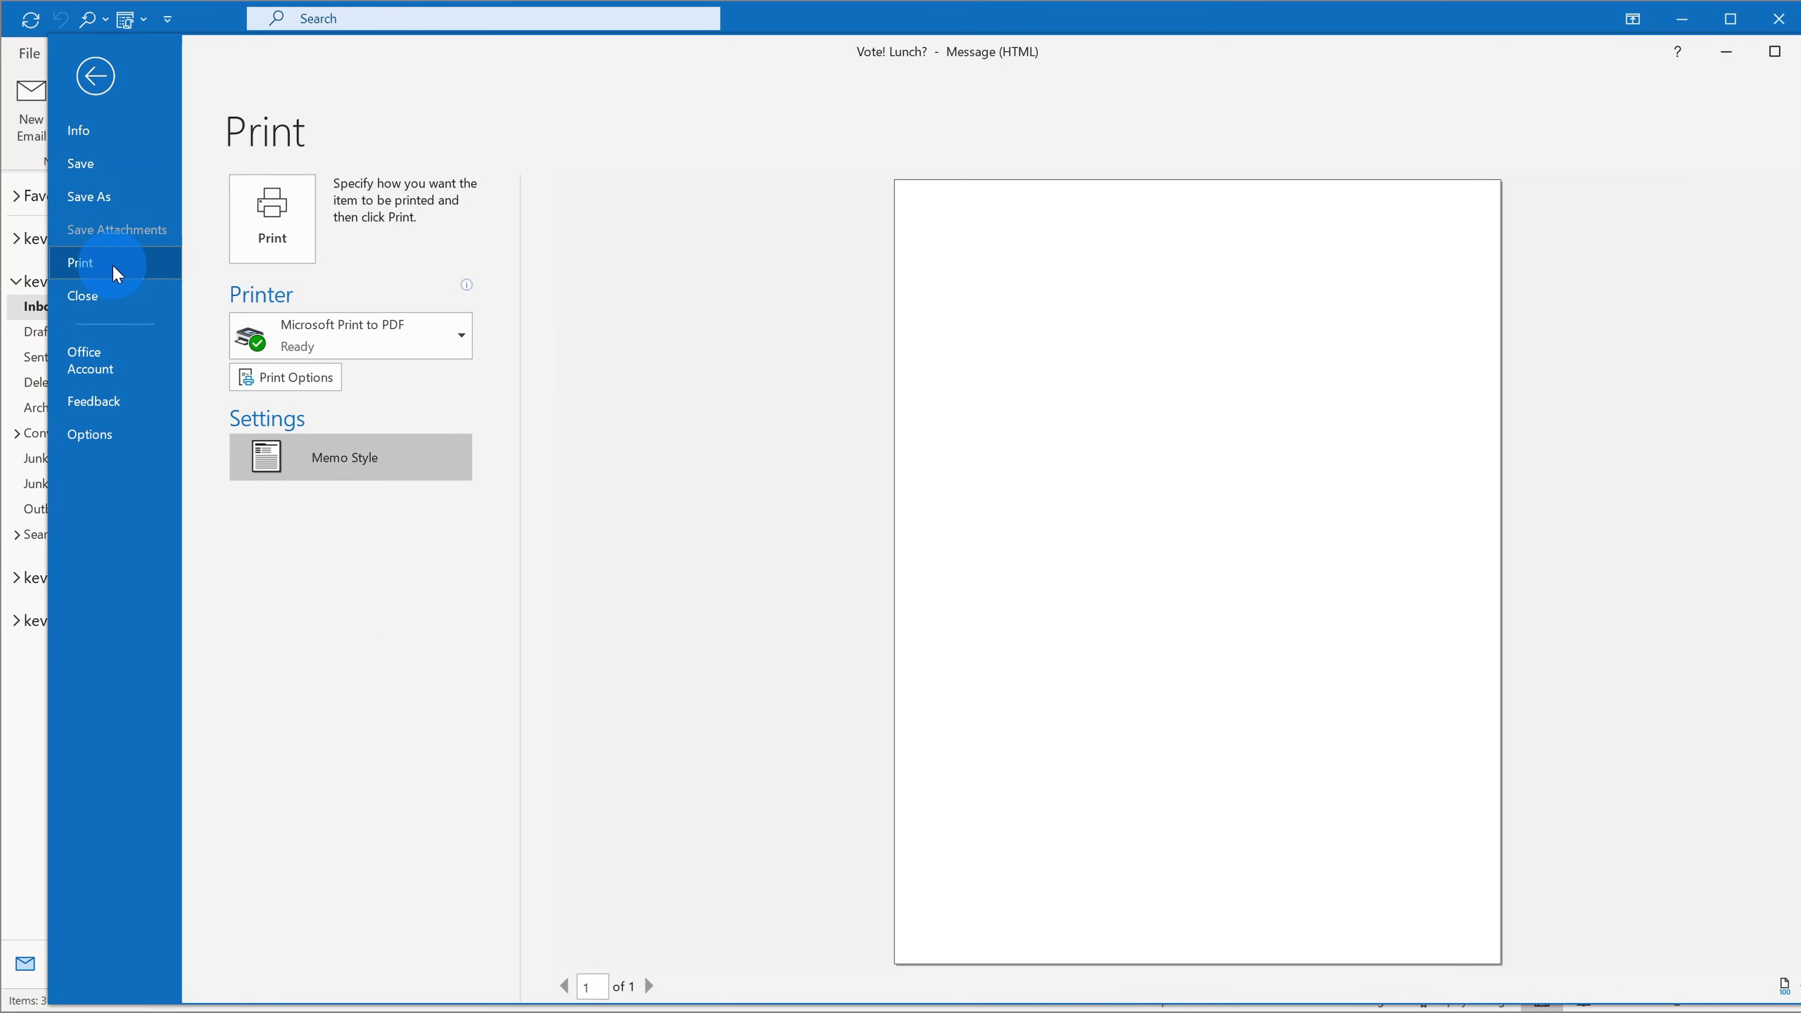